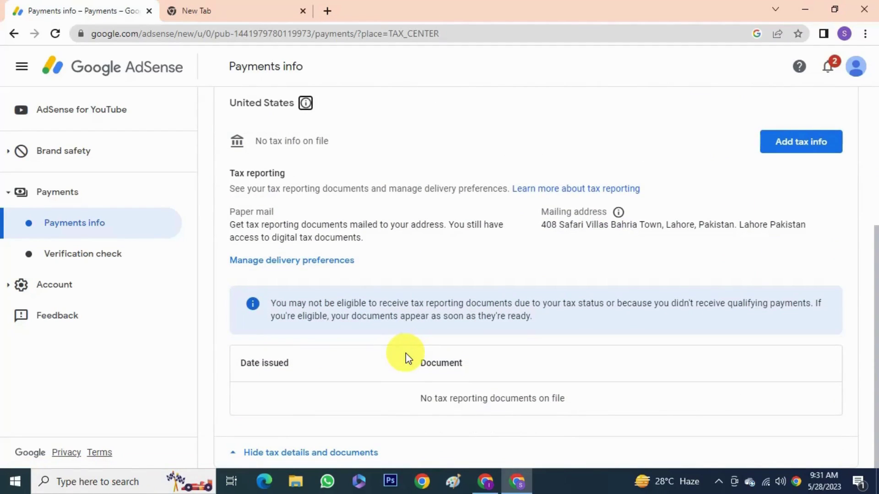
Start the US tax info form and verify identity with the Google account password.
click(796, 143)
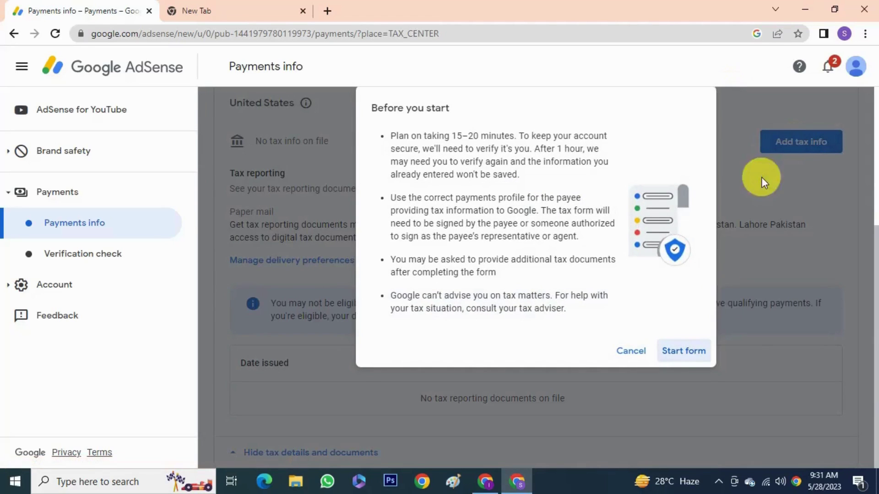
click(667, 359)
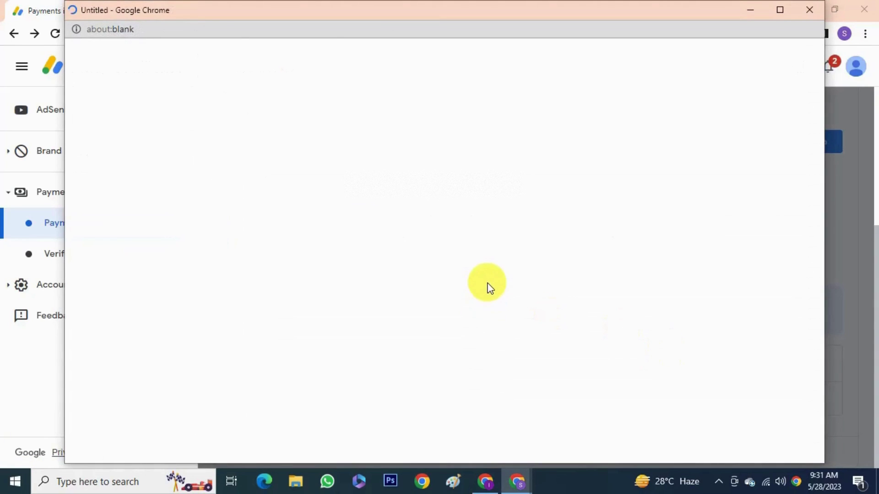
click(453, 255)
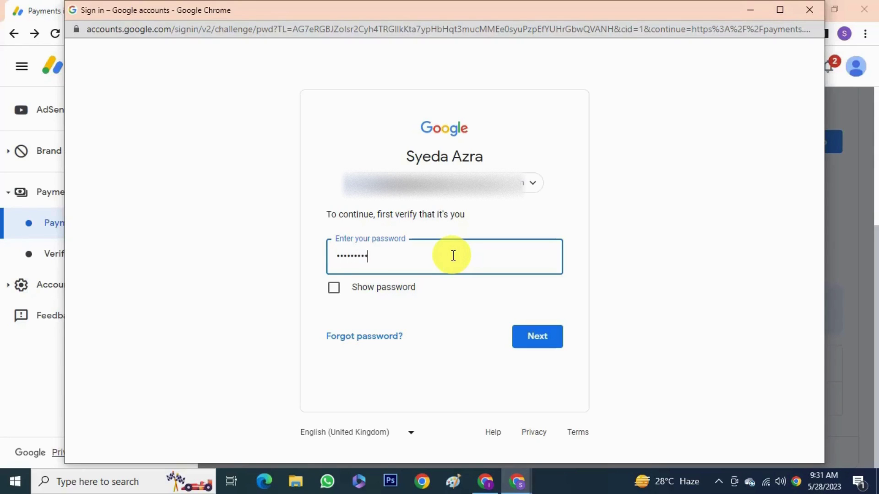
click(538, 352)
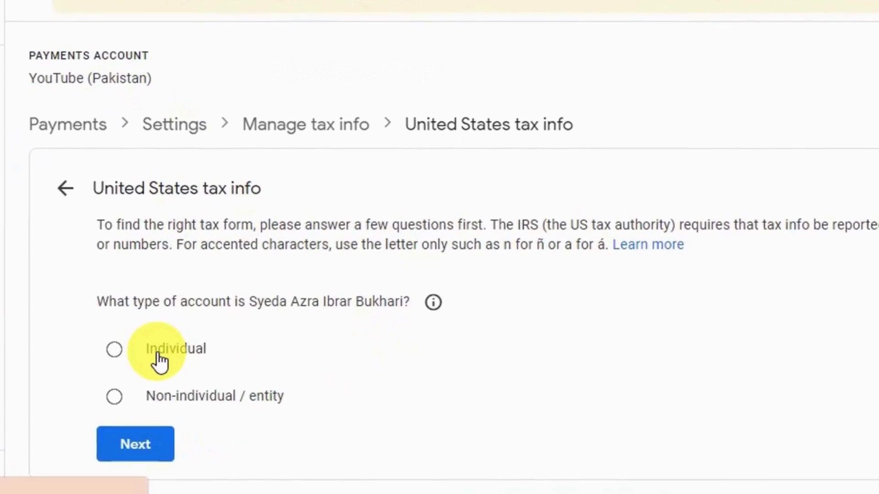
Answer Individual as the account type and No to being a US citizen or resident.
click(159, 359)
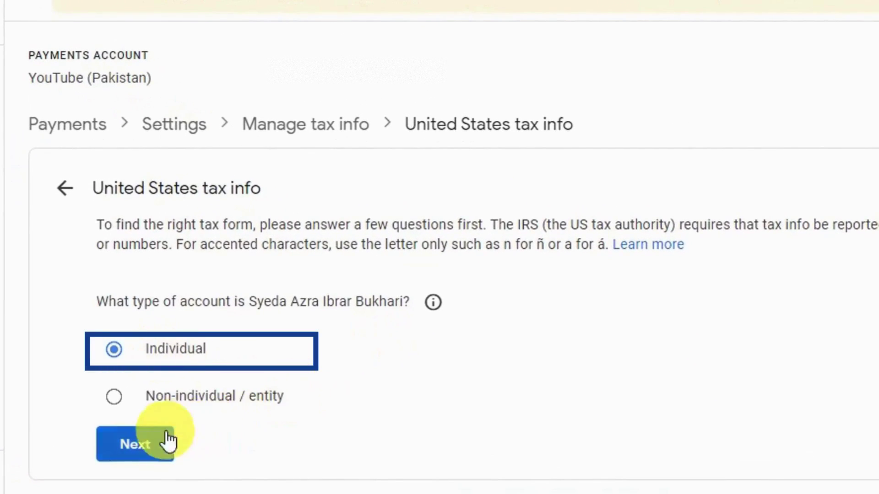
click(161, 444)
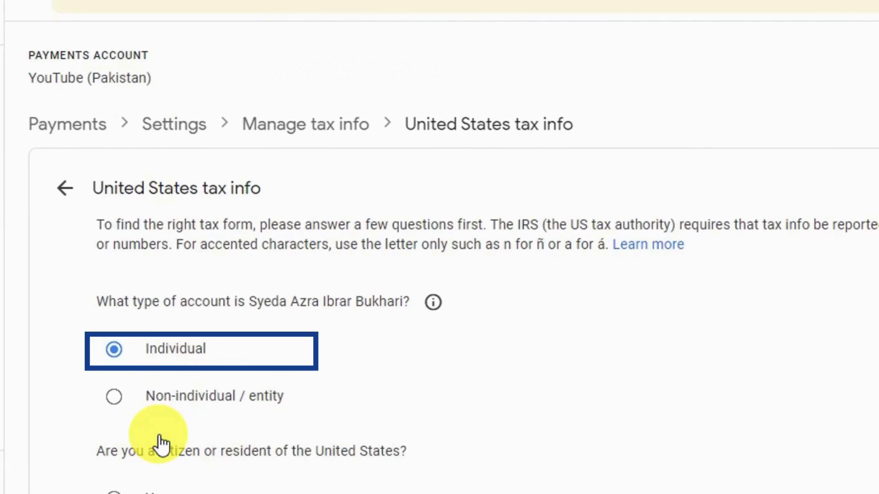
scroll(199, 421, down, 2)
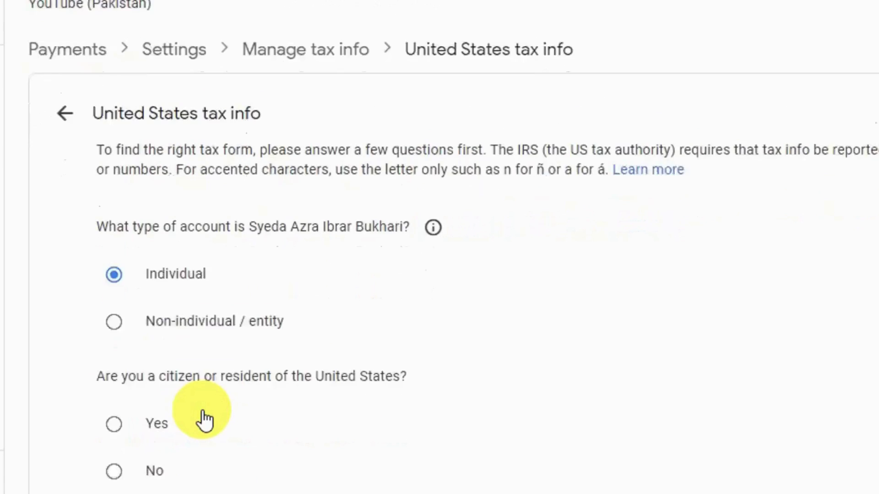
scroll(204, 420, down, 1)
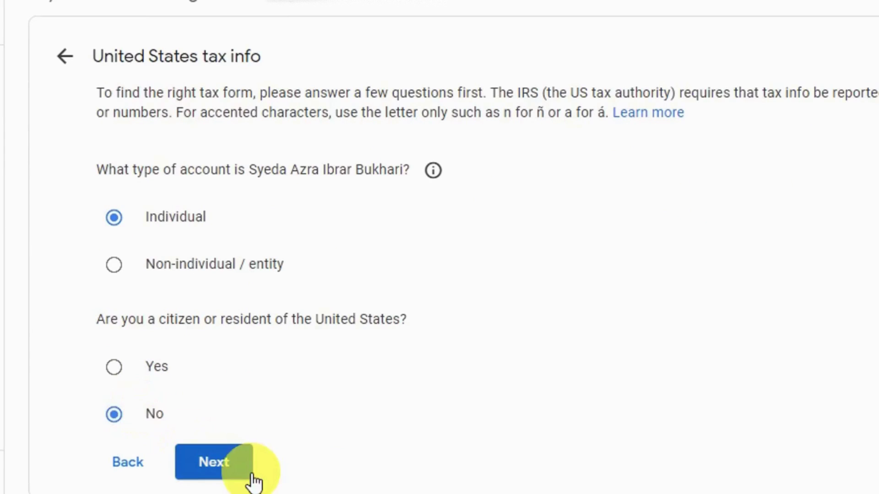
click(226, 476)
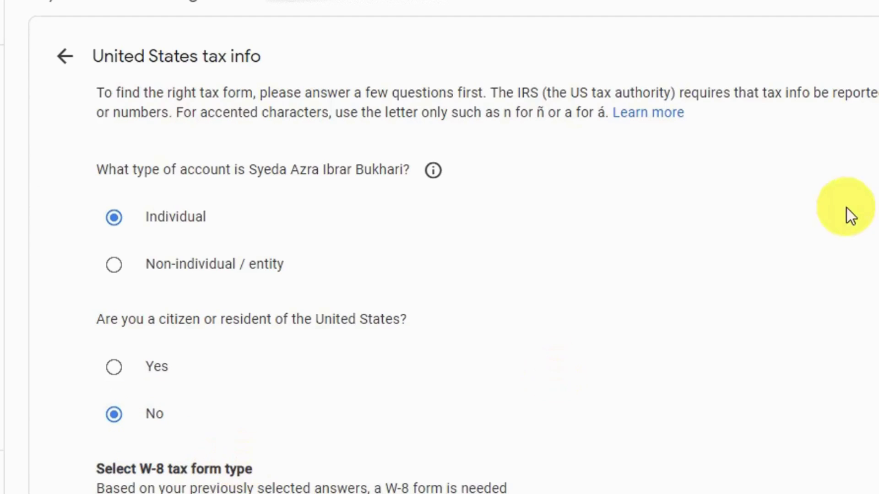
Choose the W-8BEN tax form and start it.
scroll(704, 318, down, 4)
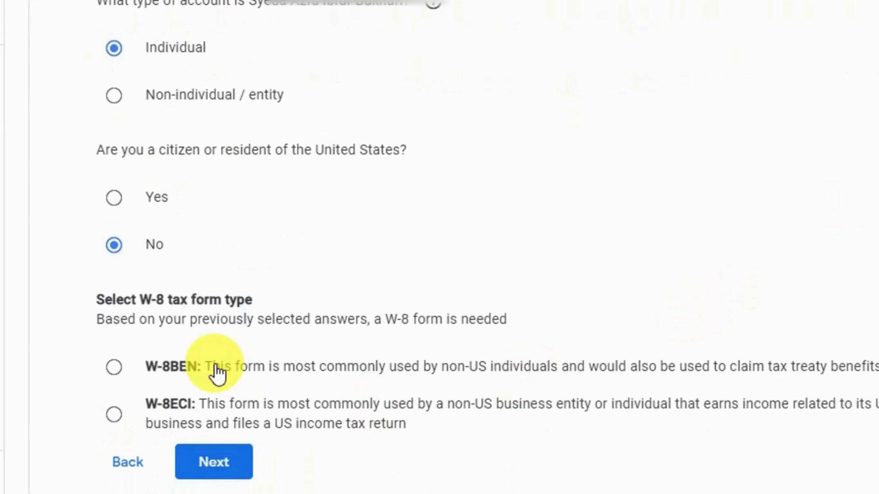
click(112, 380)
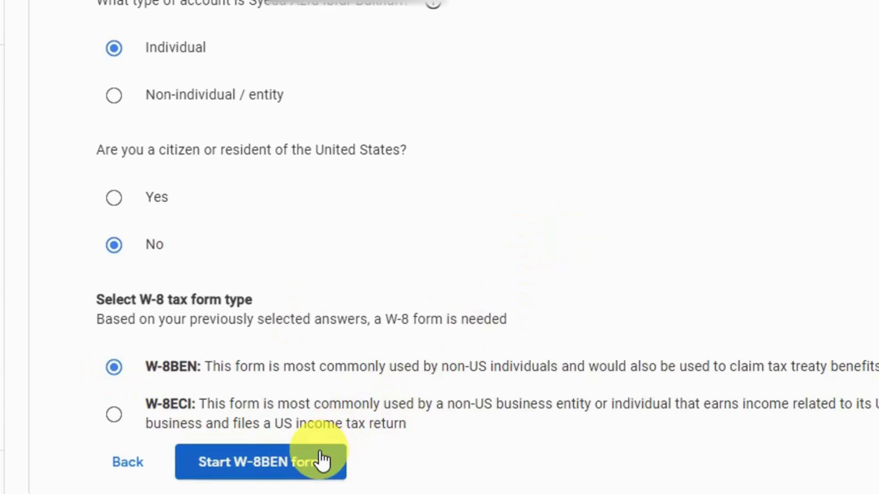
click(322, 460)
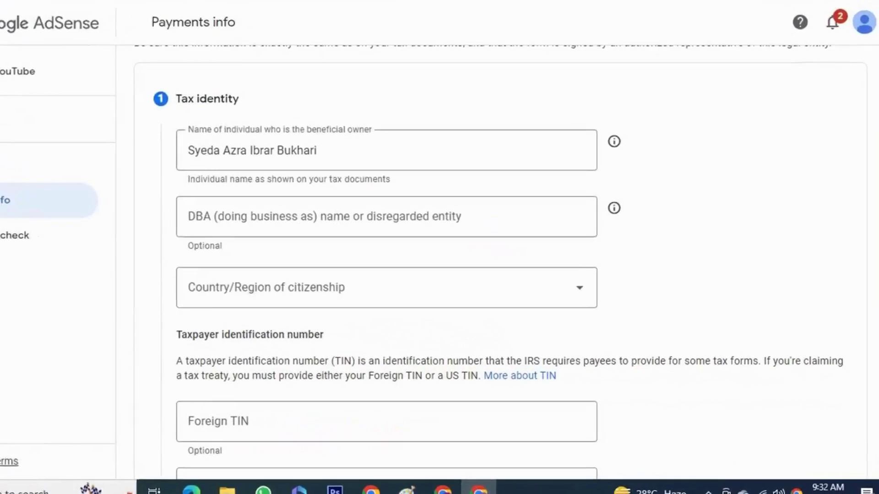
Check the beneficial owner name and set the country of citizenship to Pakistan.
scroll(695, 436, down, 4)
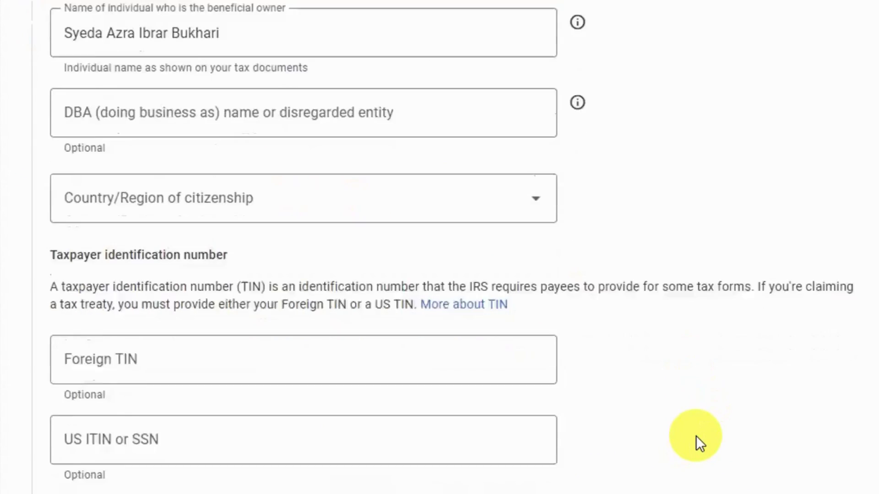
scroll(696, 436, up, 2)
scroll(270, 222, up, 4)
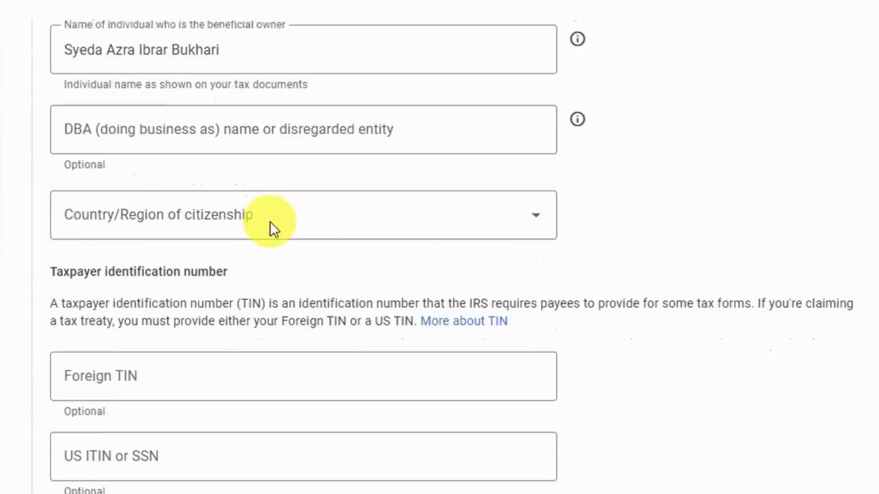
click(189, 195)
triple_click(189, 194)
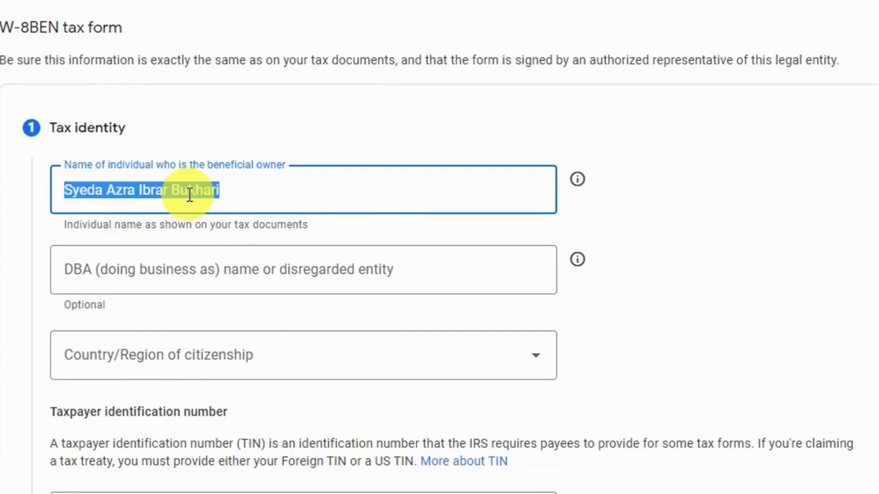
click(204, 281)
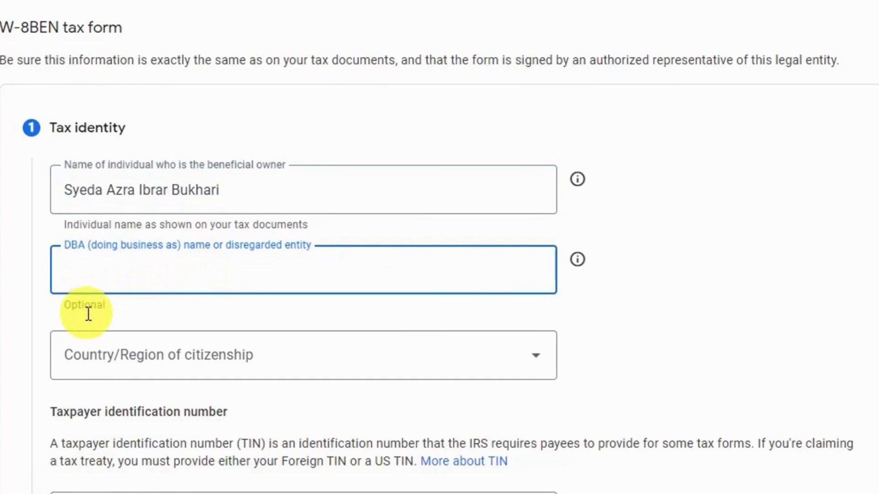
click(124, 360)
key(p)
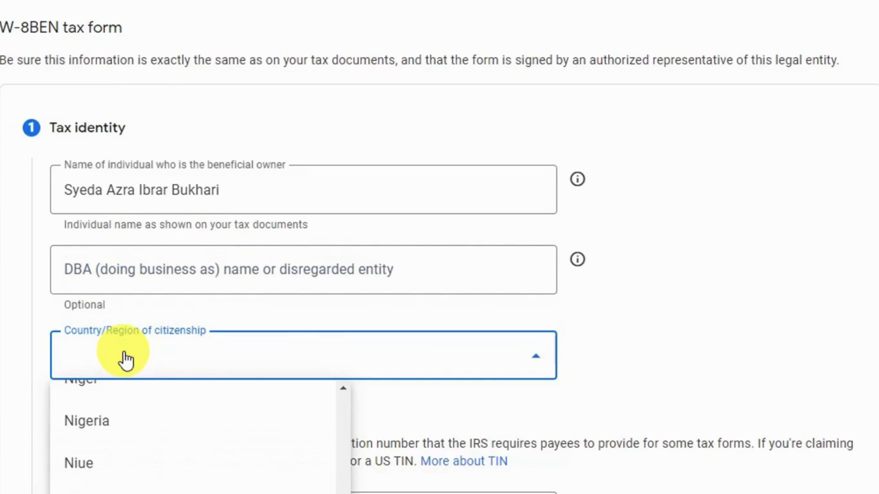
click(176, 434)
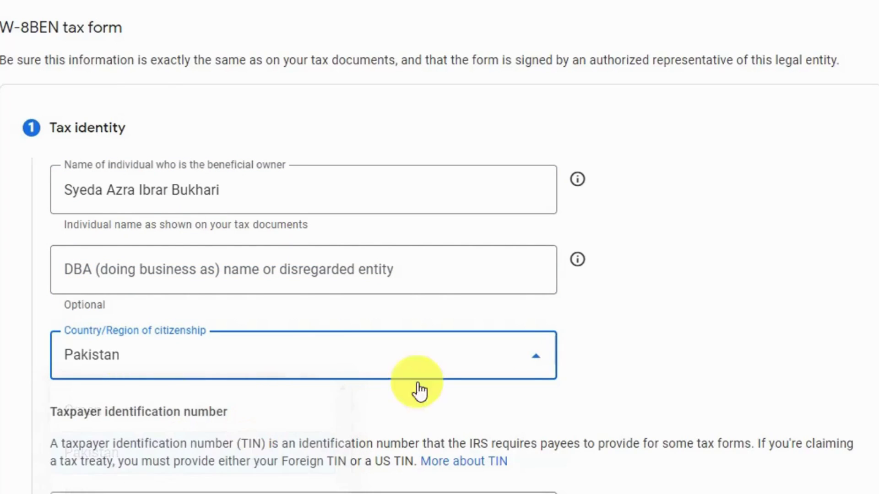
Paste the foreign tax identification number and complete the tax identity step.
scroll(680, 326, down, 5)
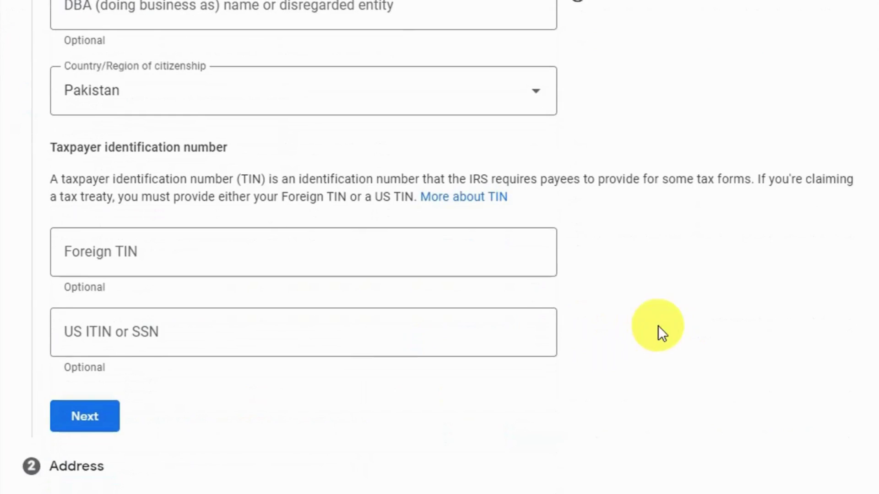
click(109, 255)
key(ctrl+v)
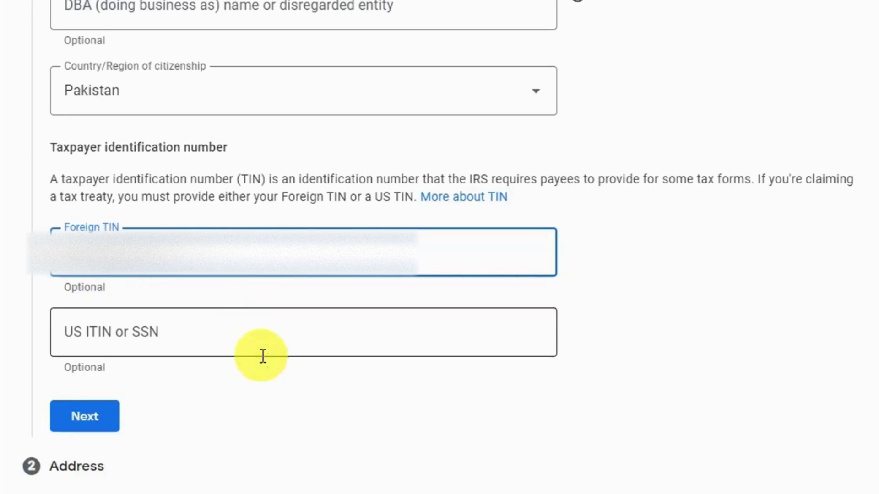
click(270, 384)
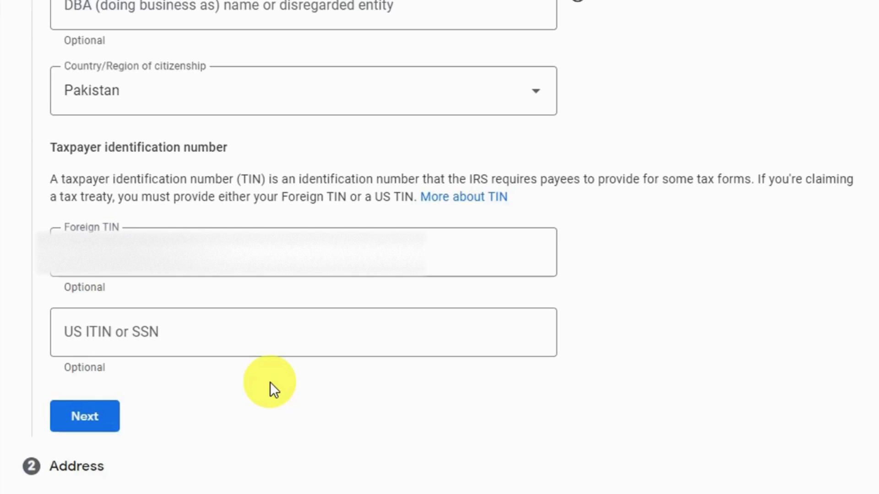
scroll(270, 382, down, 3)
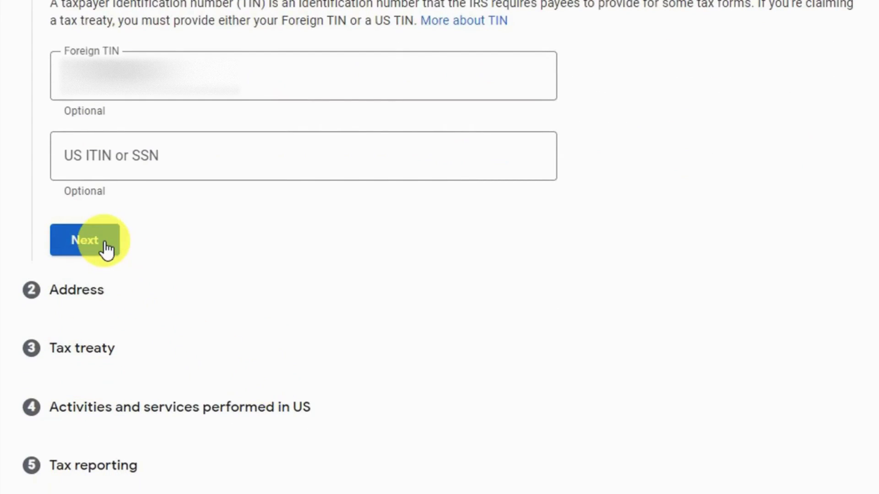
click(105, 249)
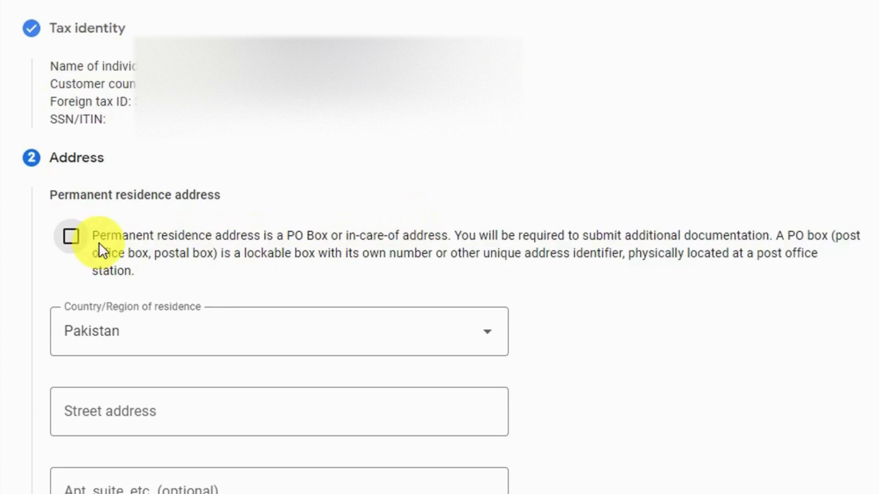
Fill the Pakistan residence address as not a PO Box, with the suggested street and postal code 54600.
click(72, 238)
scroll(231, 279, down, 4)
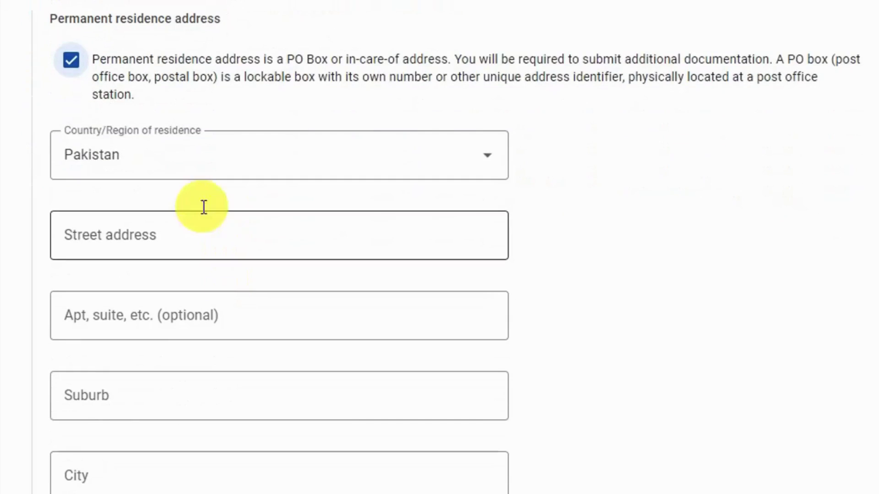
click(178, 160)
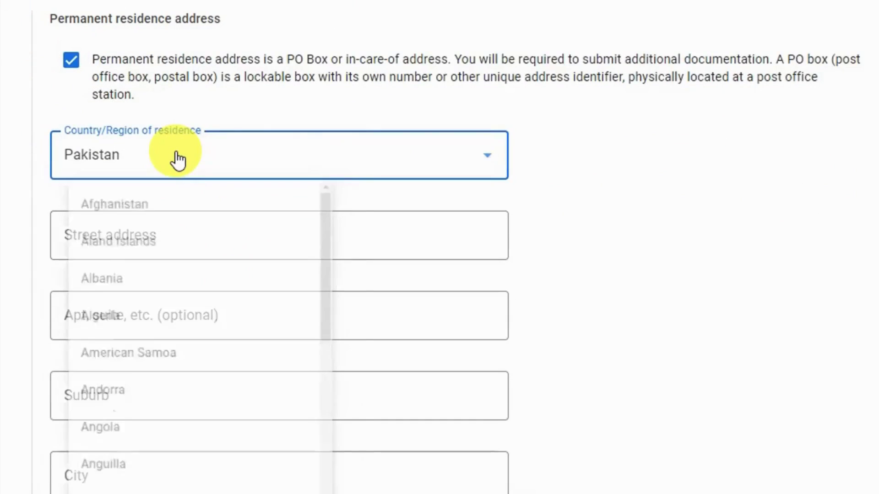
click(629, 222)
click(190, 233)
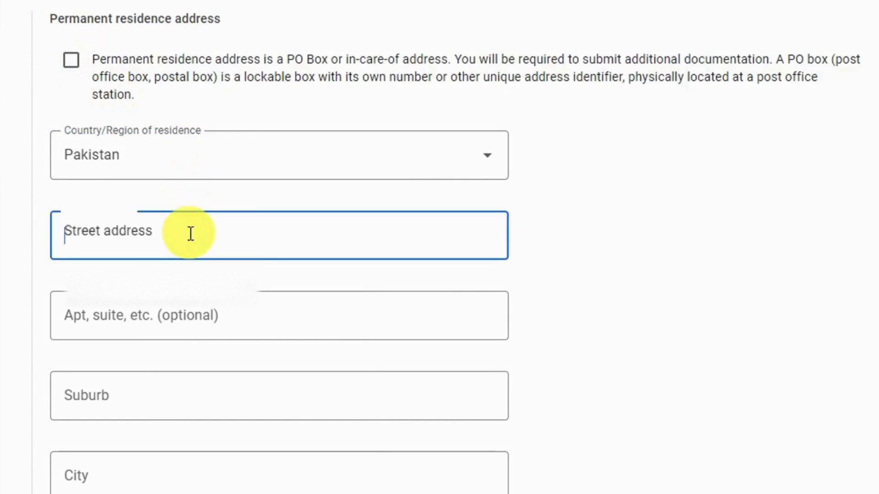
click(202, 297)
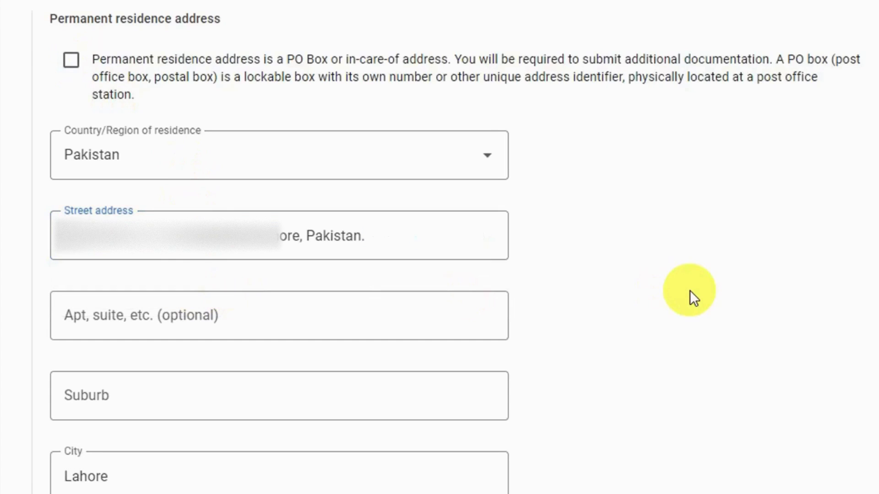
scroll(690, 290, down, 4)
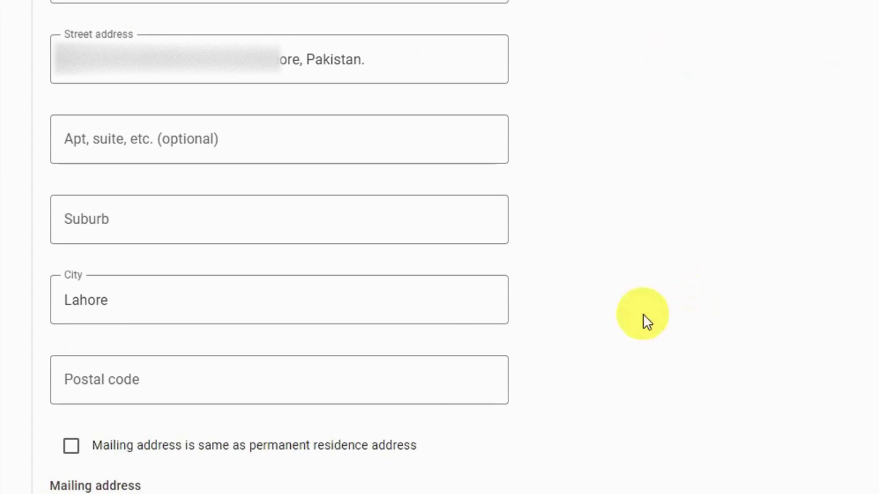
click(283, 372)
text(54600)
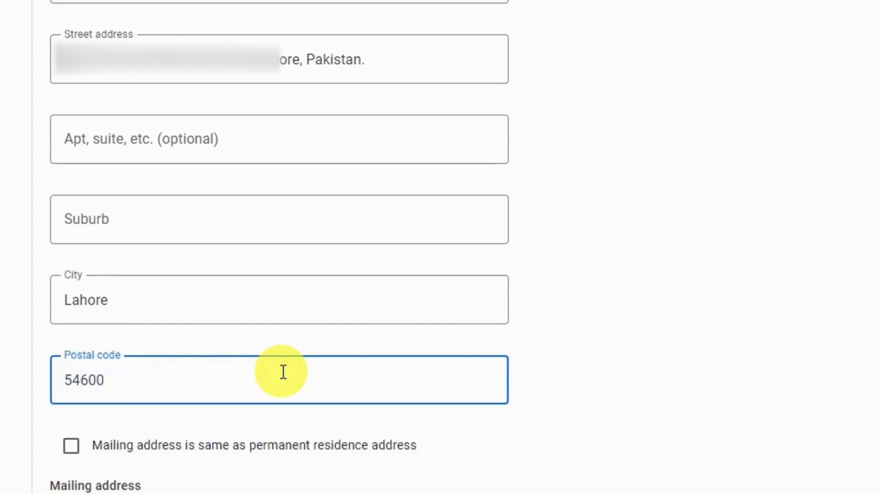
click(770, 207)
Fill the mailing address from the suggestion, correcting its house number, with postal code 54600.
scroll(770, 207, down, 4)
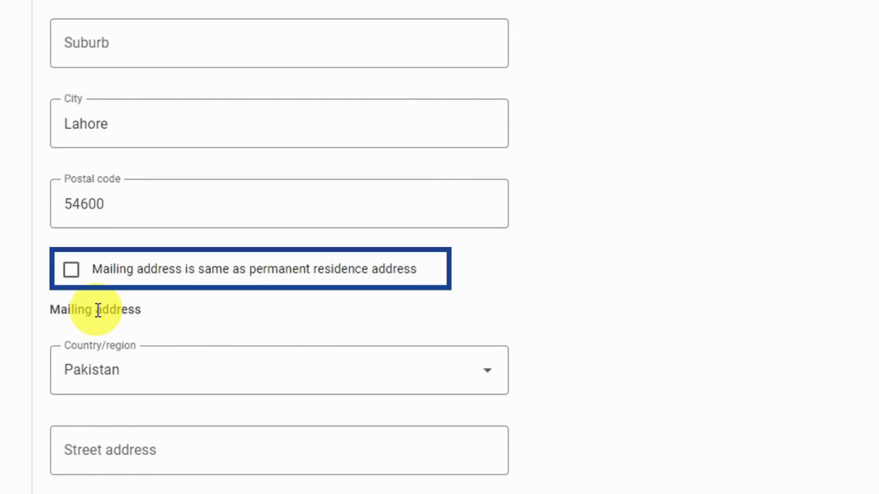
scroll(286, 387, down, 2)
scroll(282, 387, down, 2)
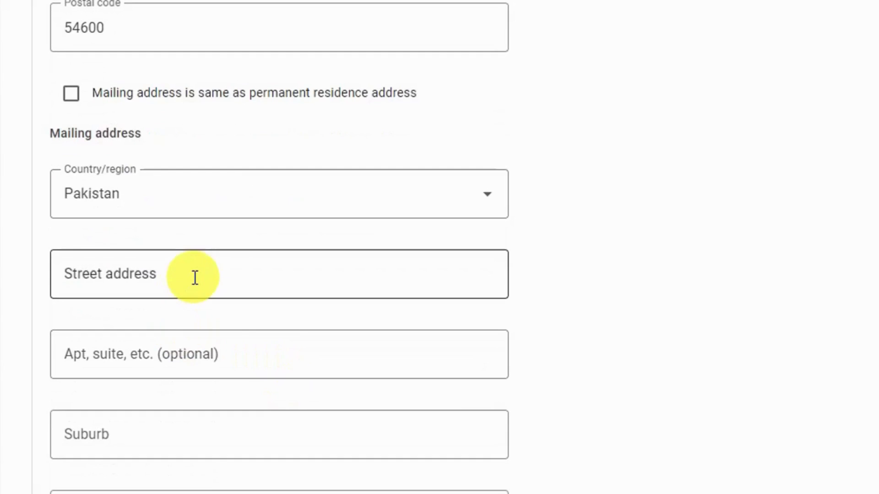
click(195, 278)
click(216, 314)
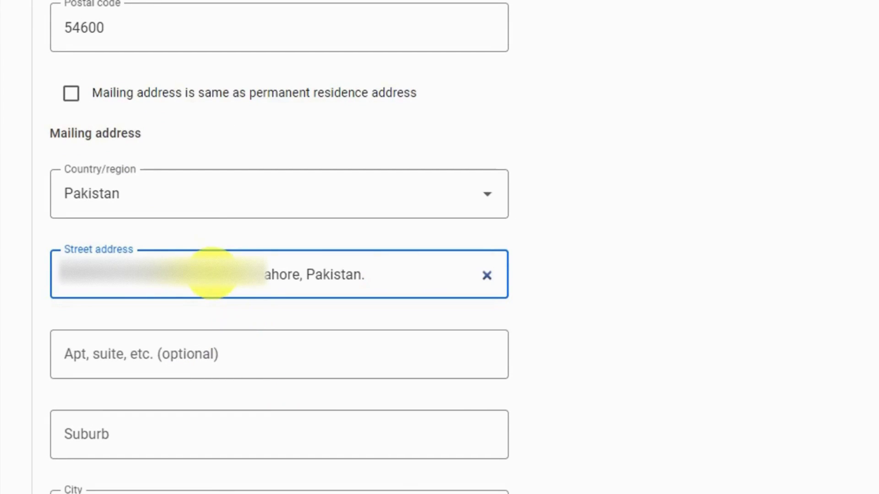
drag(218, 275, 27, 276)
key(BackSpace)
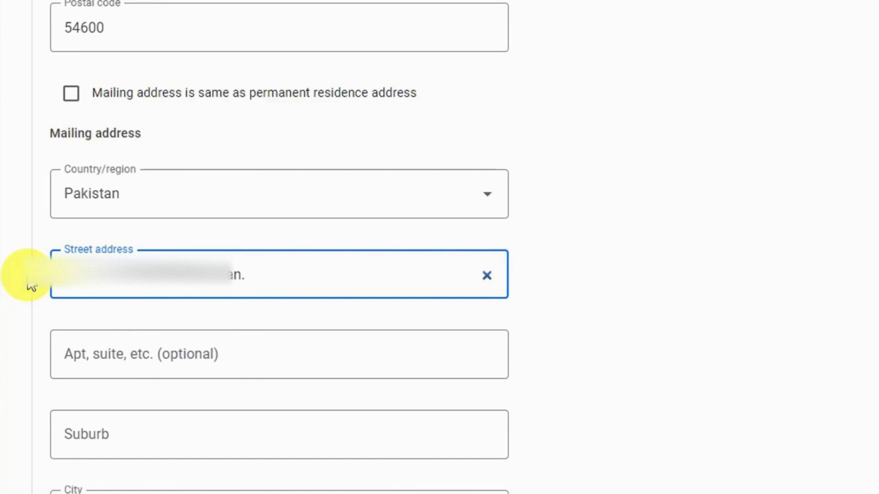
text(80)
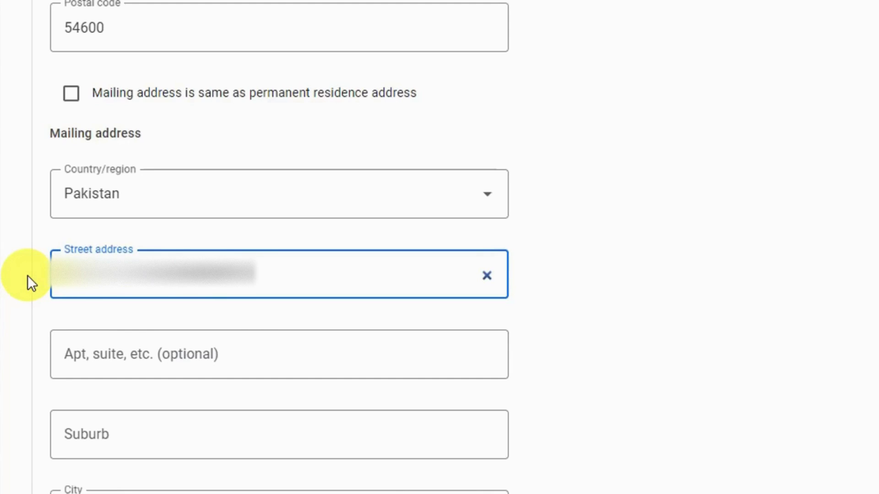
text(3 J)
click(602, 290)
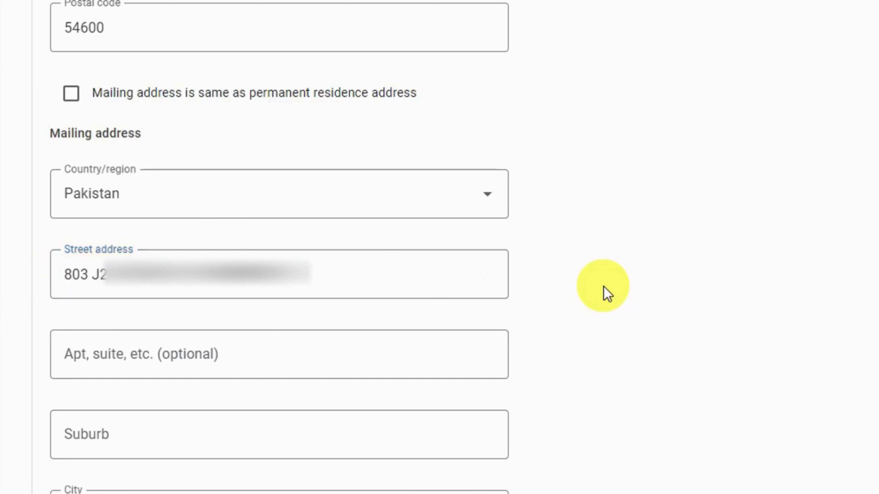
scroll(601, 286, down, 7)
click(186, 253)
text(54600)
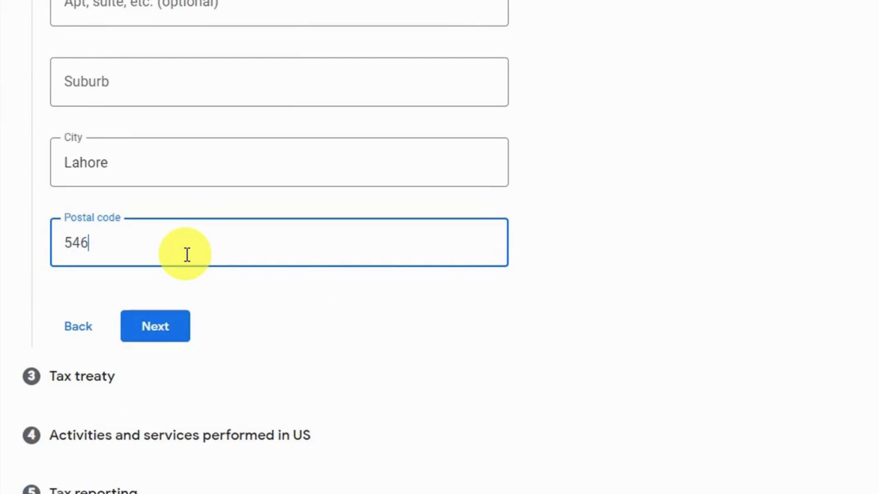
click(284, 362)
Submit the address step and answer Yes to claiming a reduced treaty withholding rate.
click(160, 327)
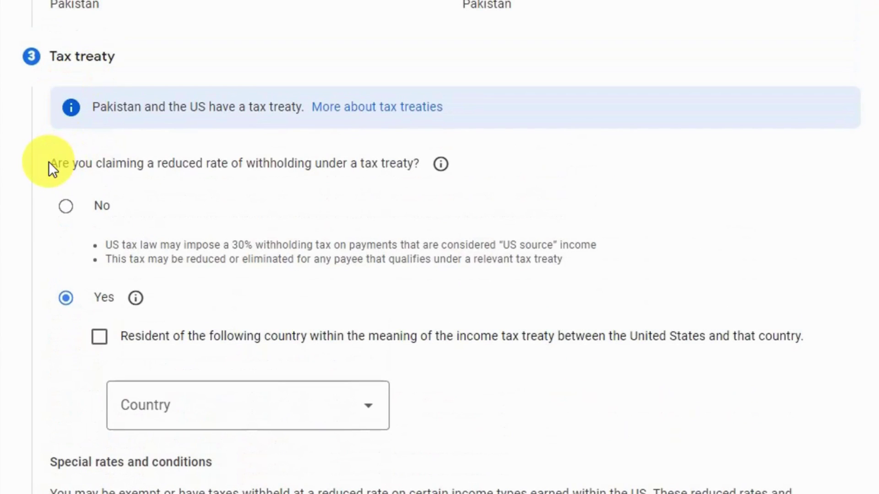
drag(49, 163, 535, 191)
click(531, 208)
click(86, 300)
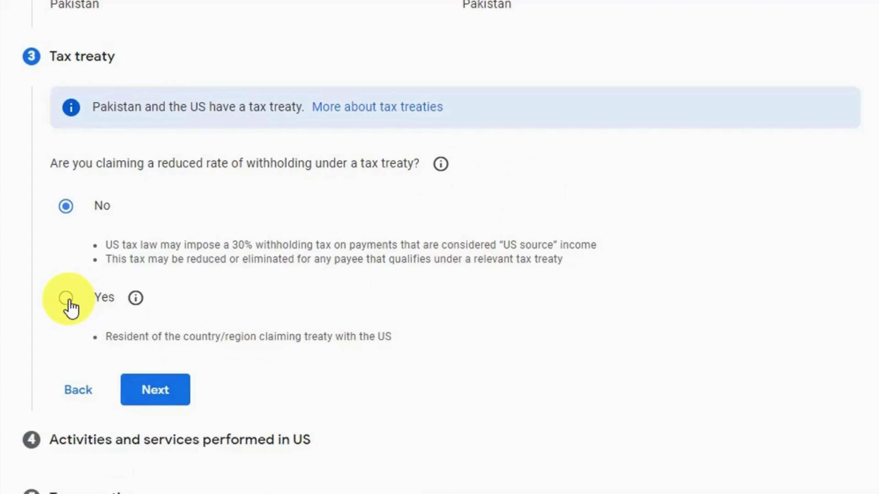
Answer Yes, certify treaty residency, and choose Pakistan as the treaty country.
click(66, 298)
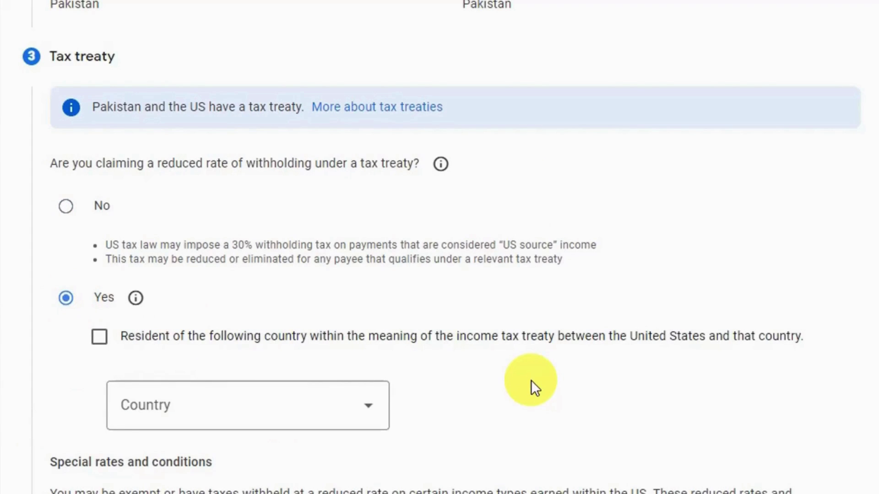
scroll(531, 381, down, 2)
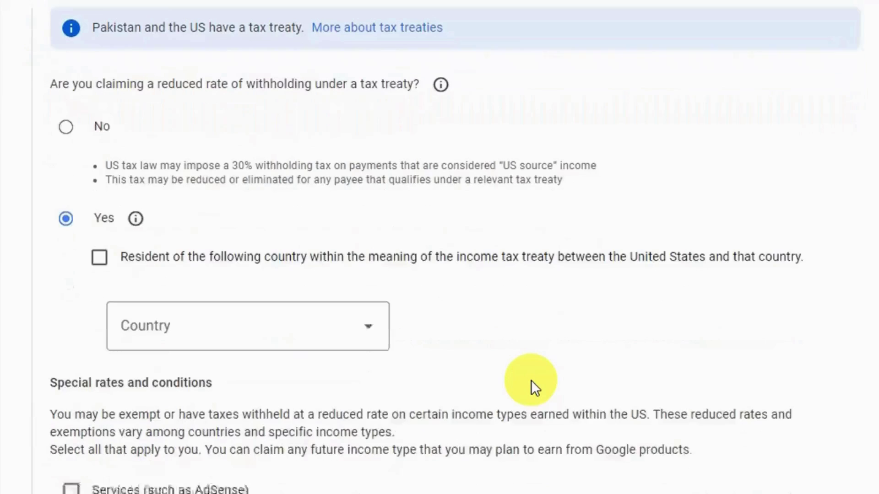
click(100, 250)
click(278, 331)
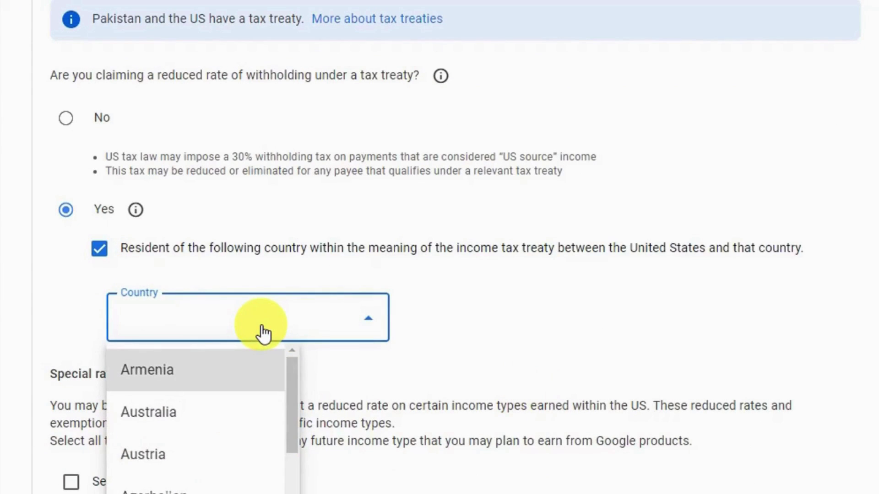
key(p)
scroll(263, 334, down, 4)
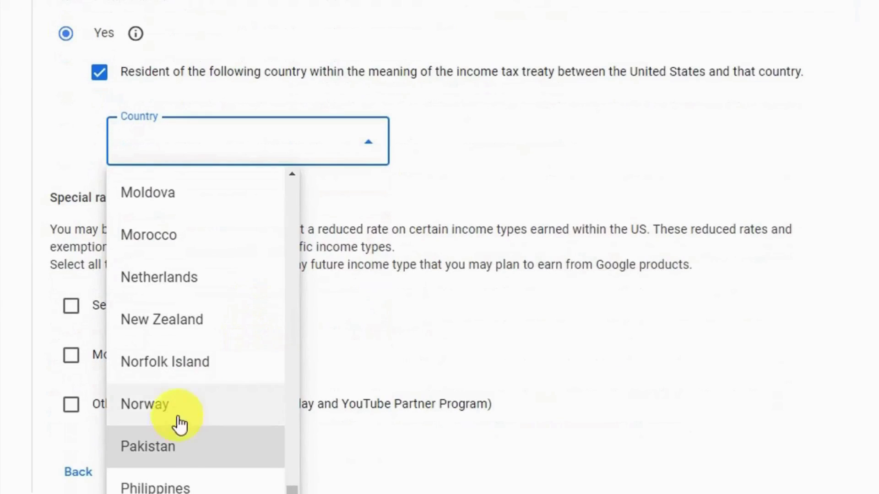
click(189, 432)
click(568, 359)
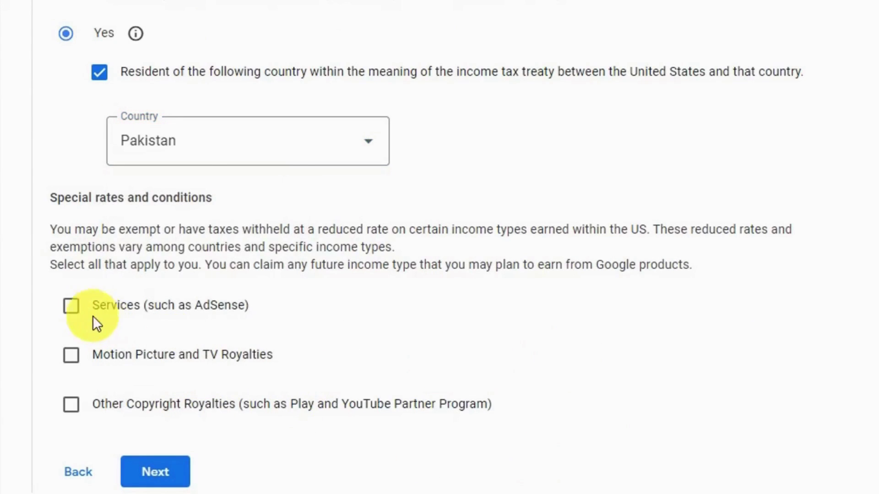
drag(49, 197, 217, 197)
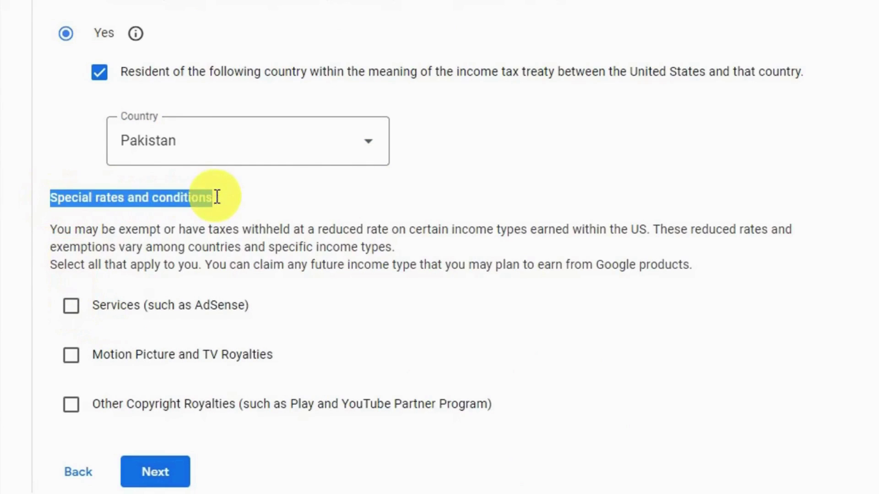
click(296, 224)
scroll(296, 227, down, 4)
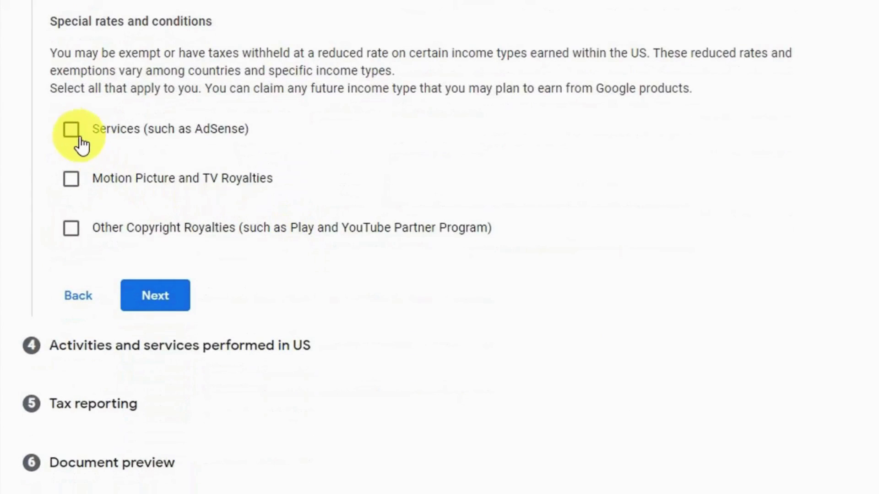
Claim Services income under Article 3, paragraph 2 at the 0% reduced treaty rate.
click(72, 133)
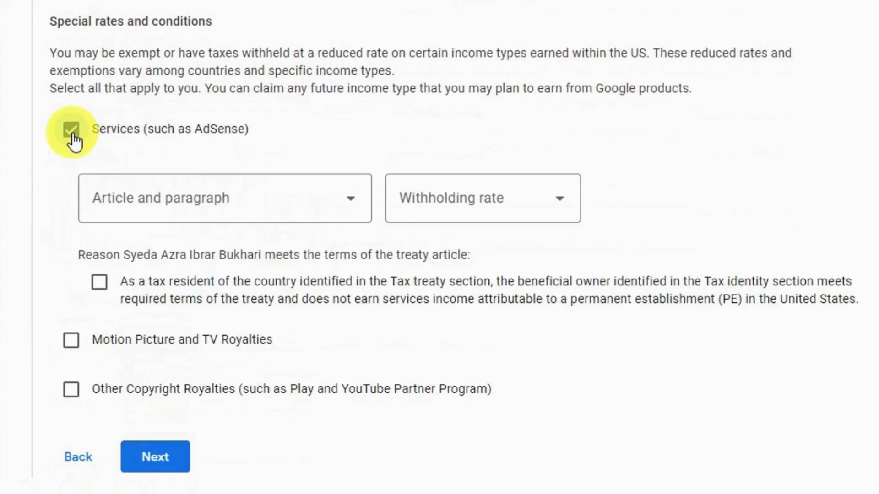
click(211, 219)
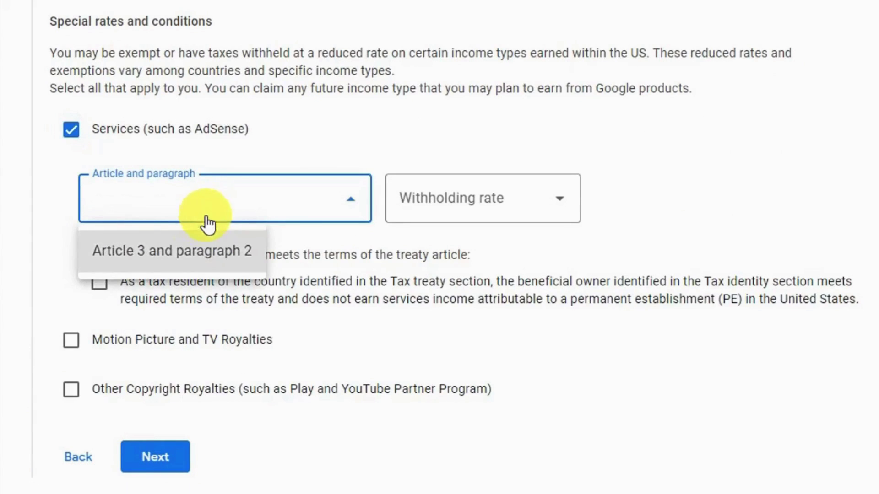
click(197, 253)
click(346, 204)
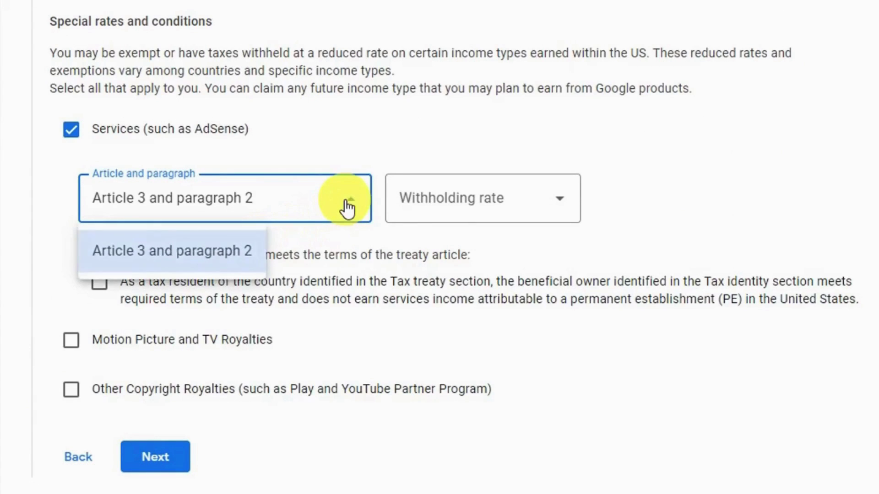
click(380, 238)
click(474, 206)
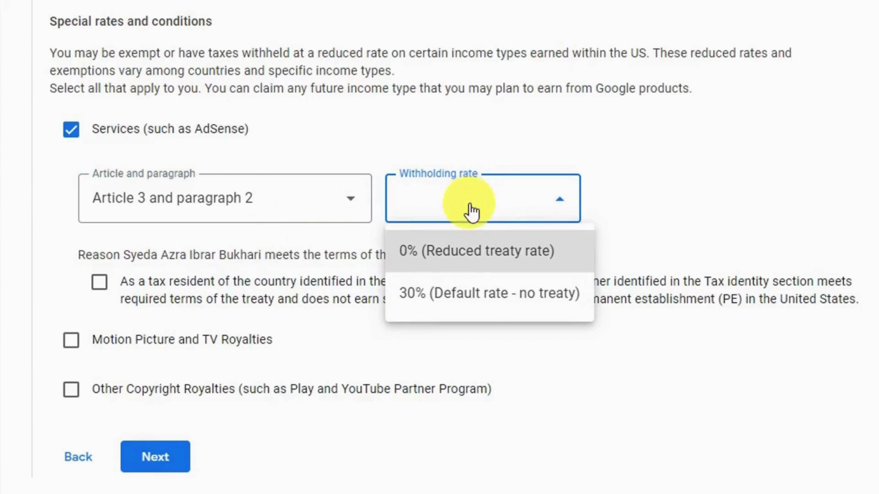
click(459, 253)
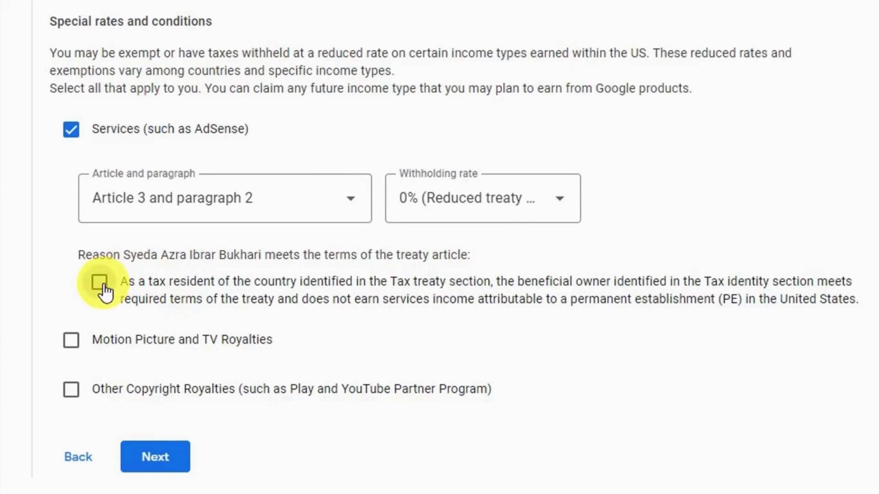
Add Motion Picture and TV Royalties with no treaty at 30%, confirming its reason.
click(72, 341)
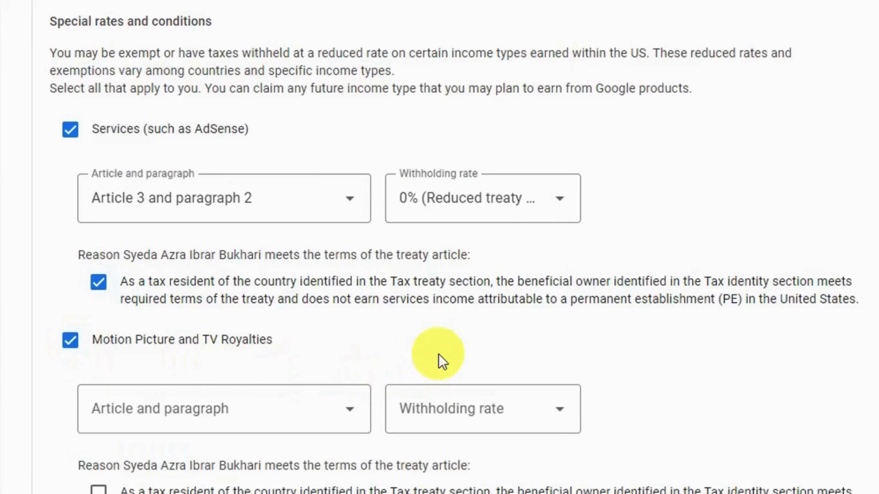
click(299, 423)
click(242, 463)
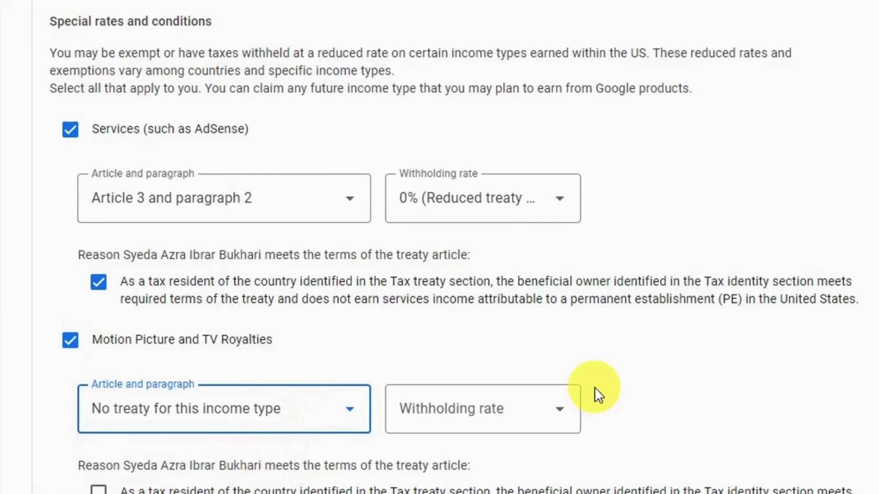
scroll(645, 387, down, 4)
click(475, 235)
click(463, 296)
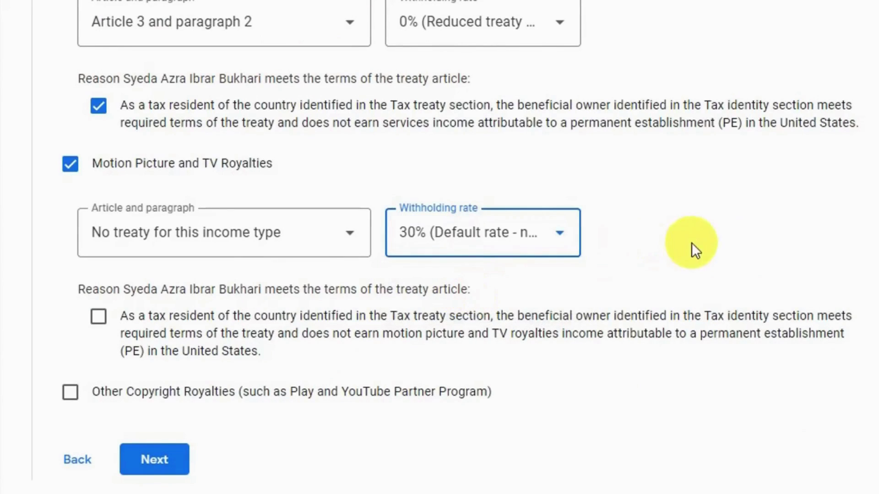
scroll(707, 242, down, 4)
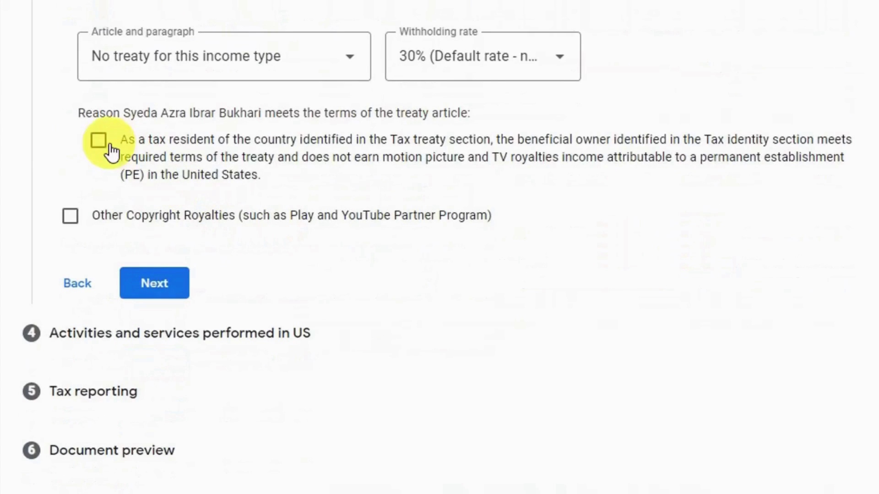
click(101, 142)
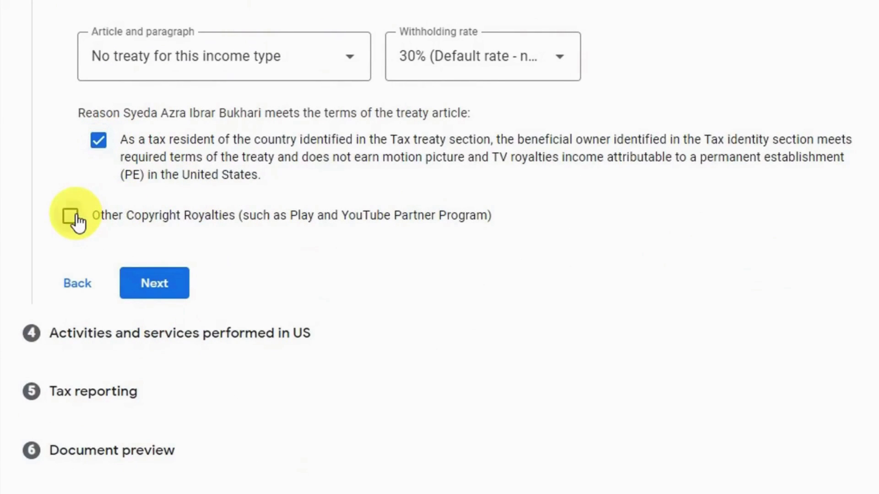
Add Other Copyright Royalties under Article 8, paragraph 1 at 0%, confirming its reason.
click(71, 217)
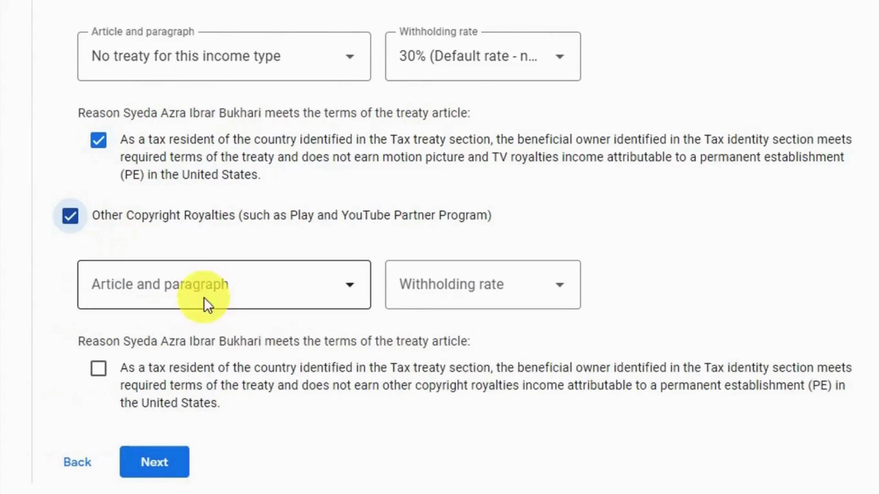
click(222, 300)
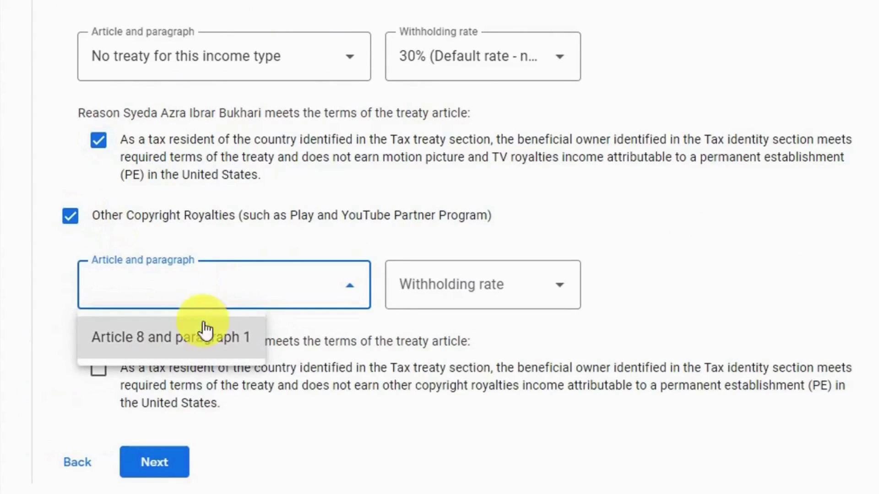
click(191, 357)
click(545, 286)
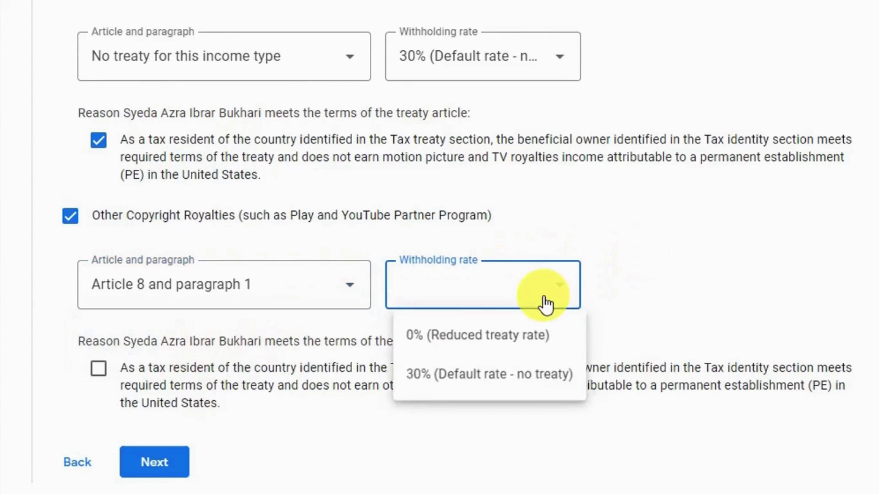
click(489, 336)
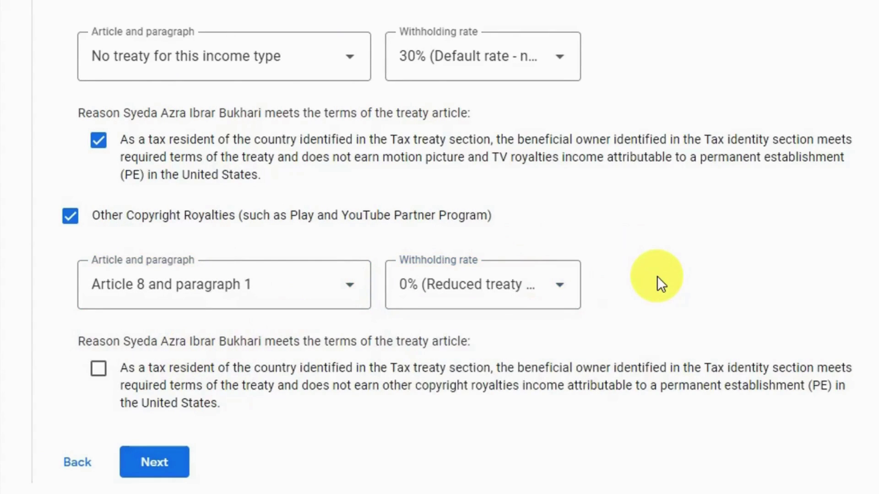
scroll(658, 276, down, 4)
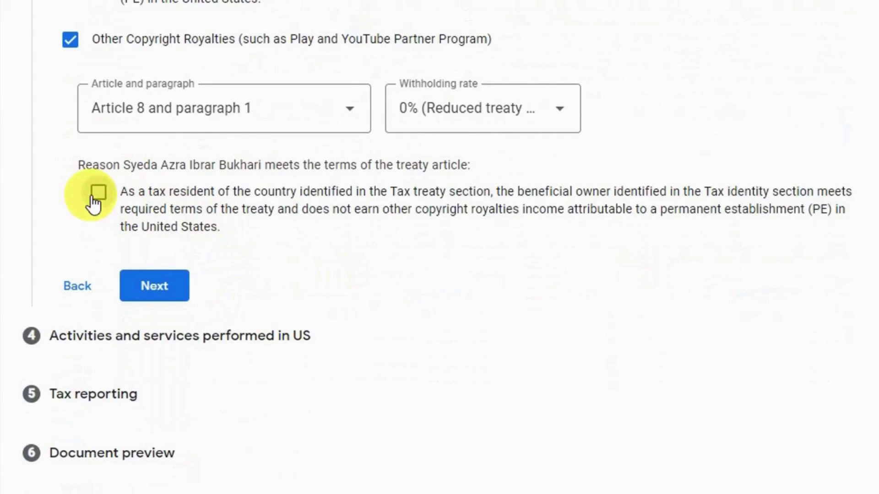
click(95, 194)
Submit the treaty step, answer No to US activities, certify services performed outside the US, and continue.
click(160, 288)
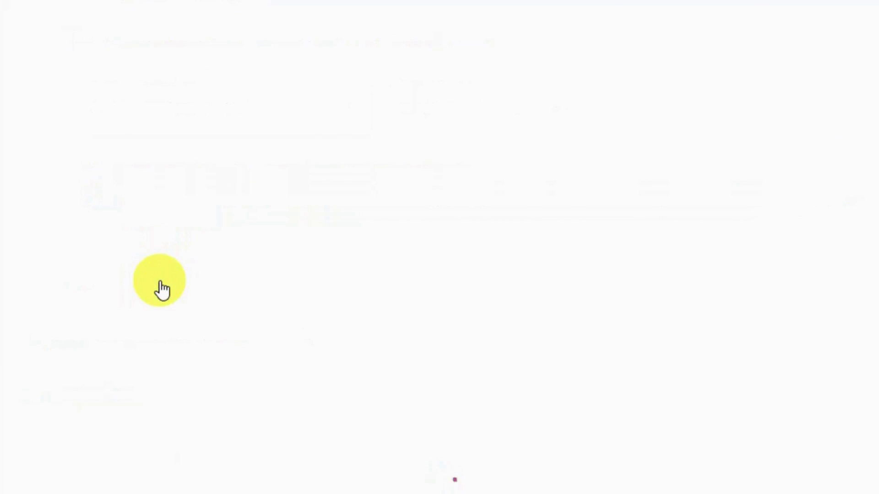
scroll(360, 284, up, 8)
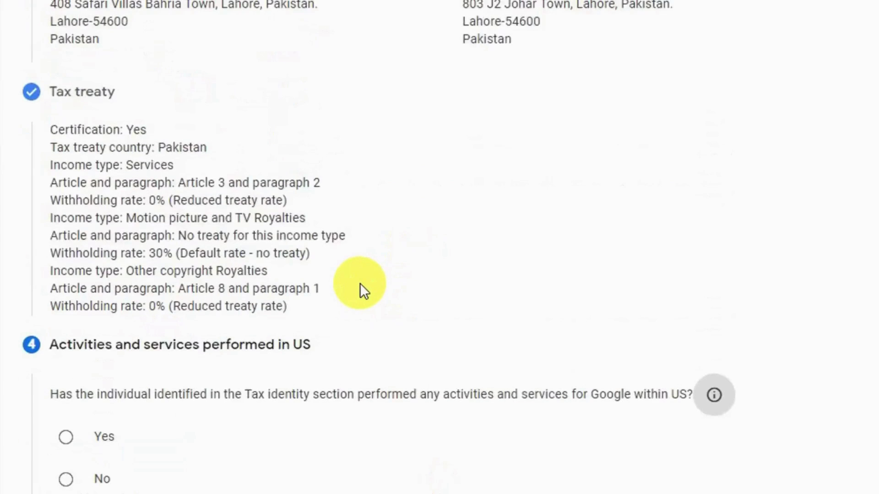
scroll(360, 284, up, 5)
scroll(360, 284, down, 13)
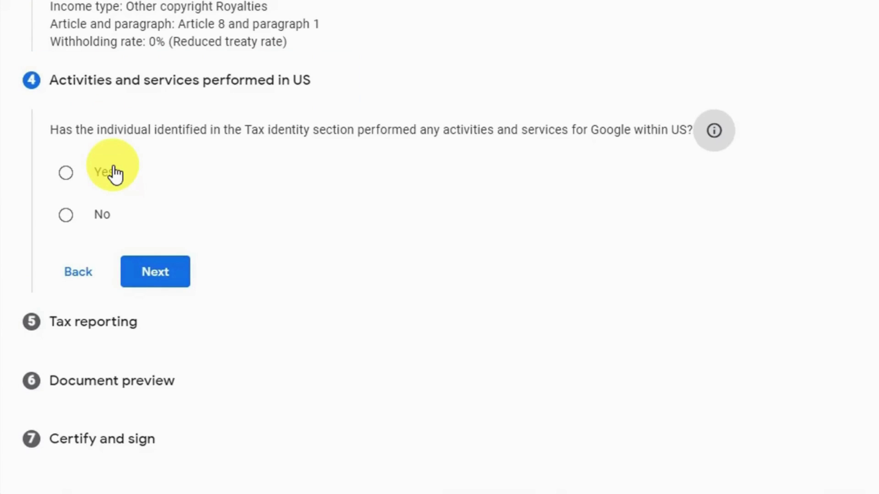
scroll(115, 174, up, 2)
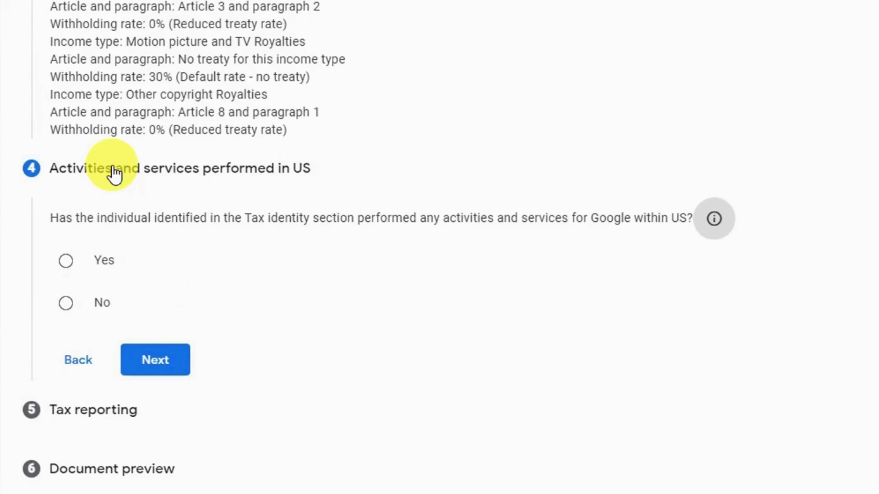
click(65, 304)
click(87, 344)
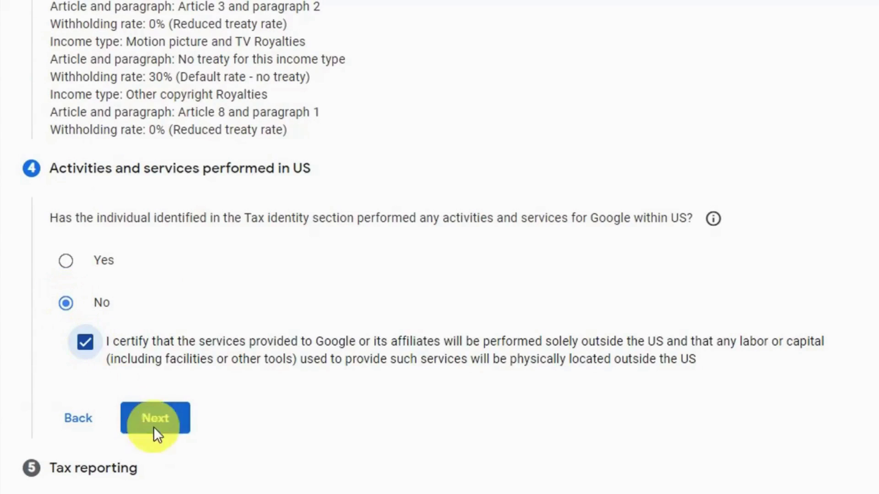
click(166, 427)
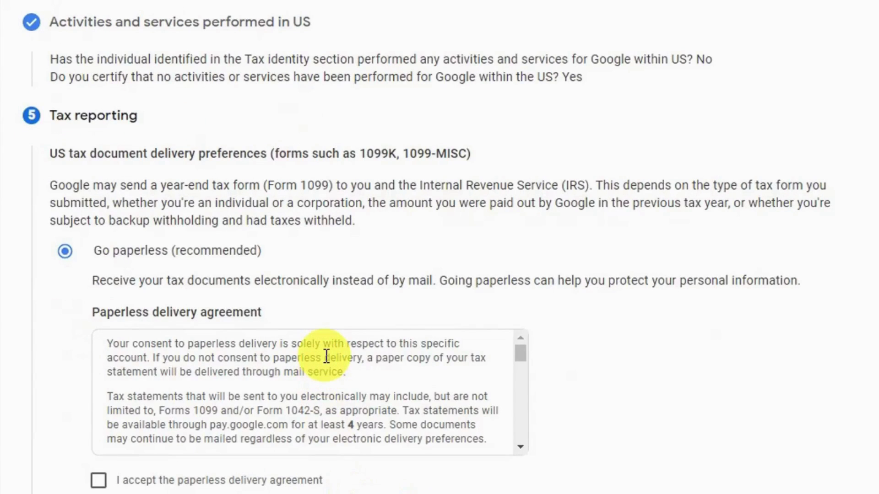
Accept the paperless delivery agreement and continue to the W-8BEN document preview.
scroll(325, 356, down, 3)
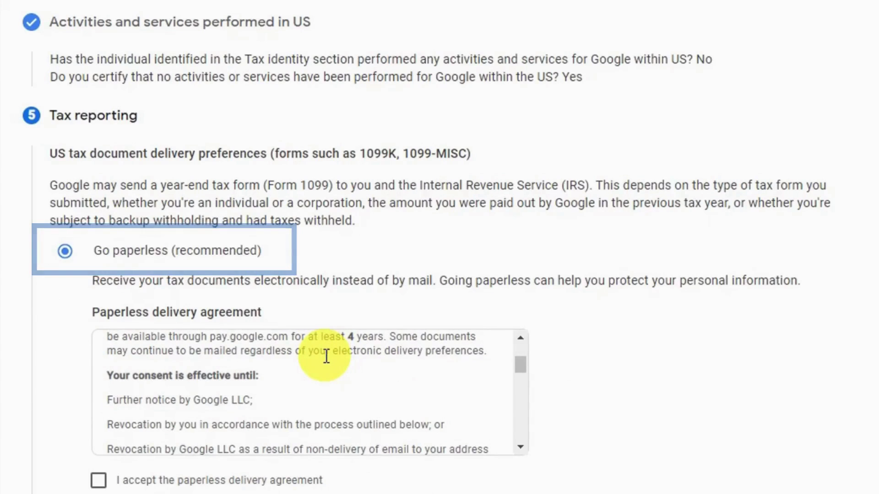
scroll(326, 356, up, 3)
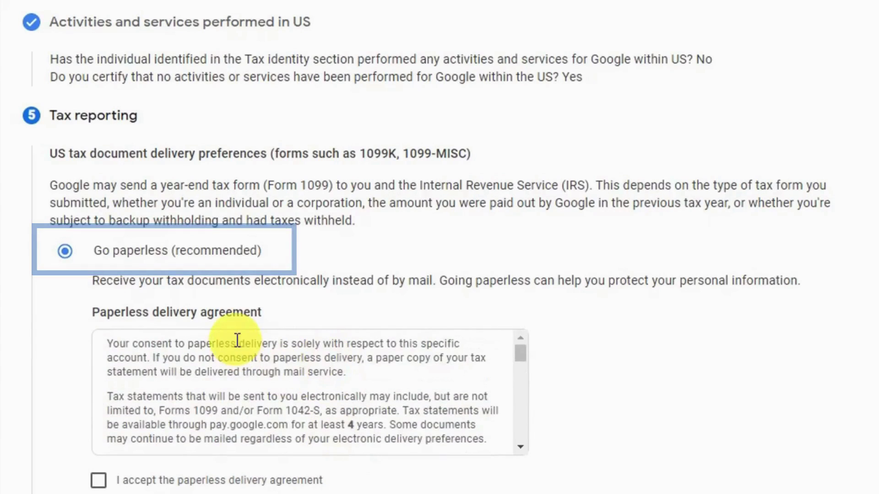
scroll(238, 340, down, 10)
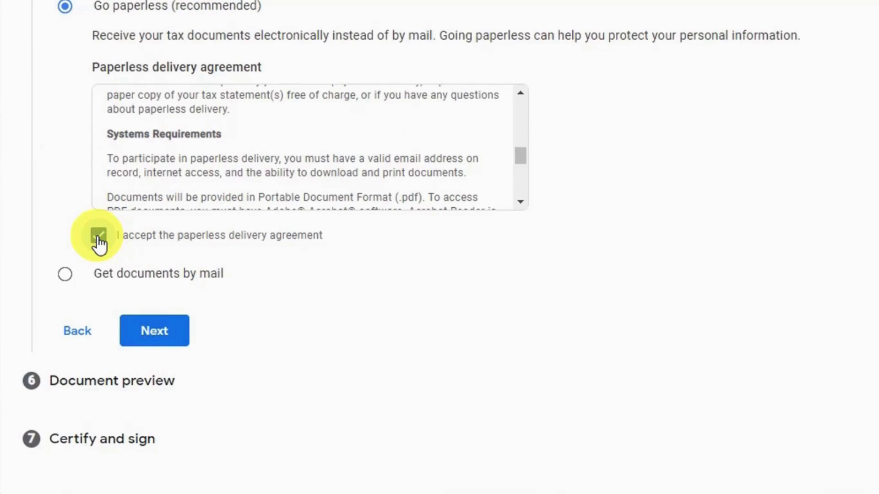
click(136, 331)
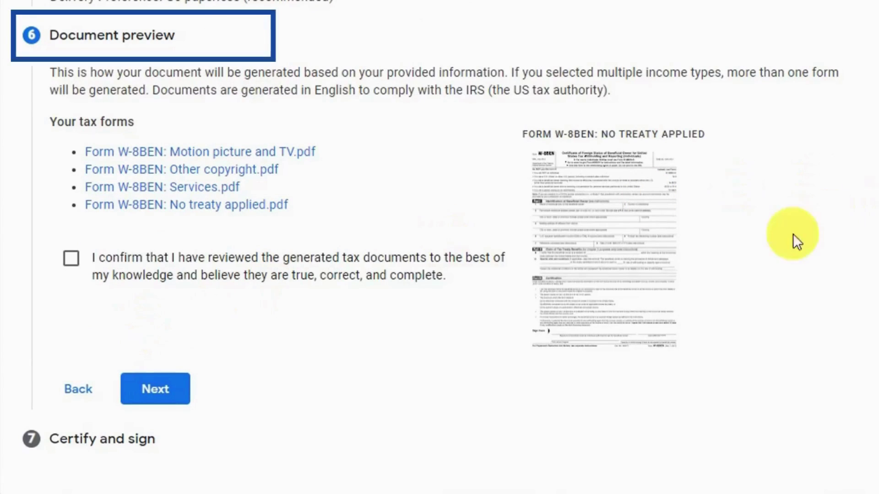
Confirm the four generated W-8BEN documents were reviewed and finish the document preview.
click(72, 265)
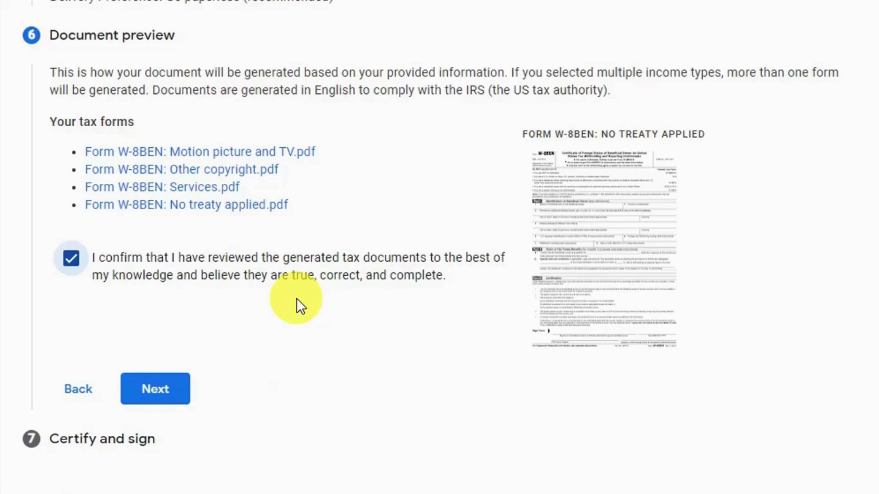
click(167, 396)
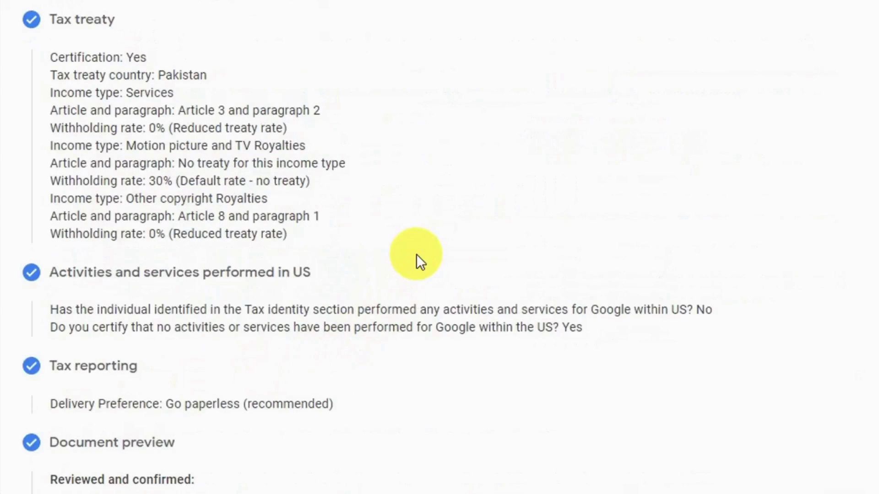
Certify the W-8BEN by choosing 'Yes, I am the person named' in the signature section.
scroll(399, 259, down, 15)
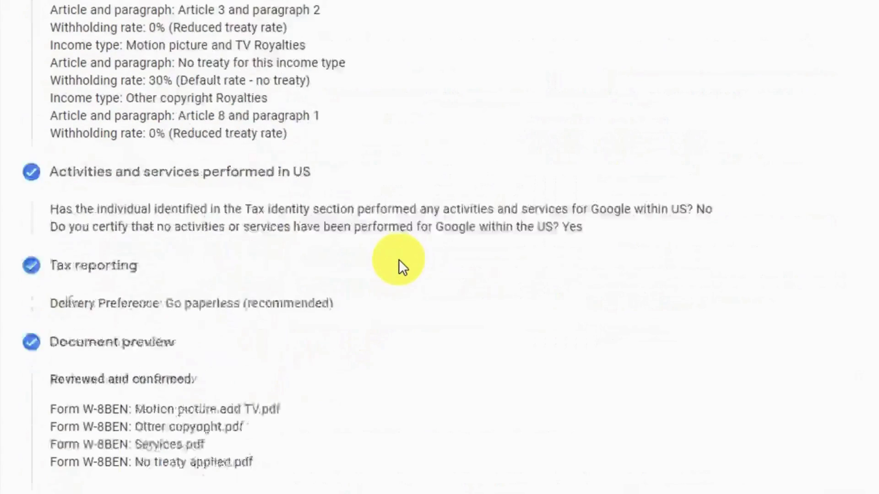
scroll(463, 306, down, 4)
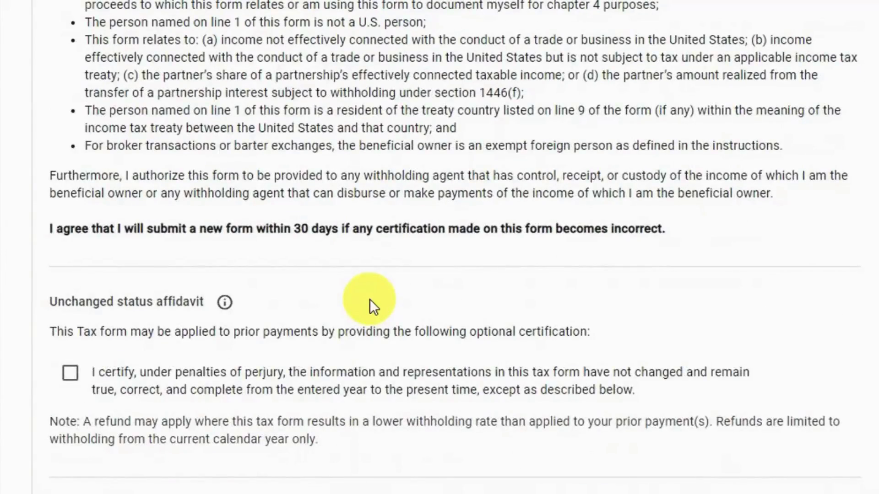
scroll(370, 302, down, 6)
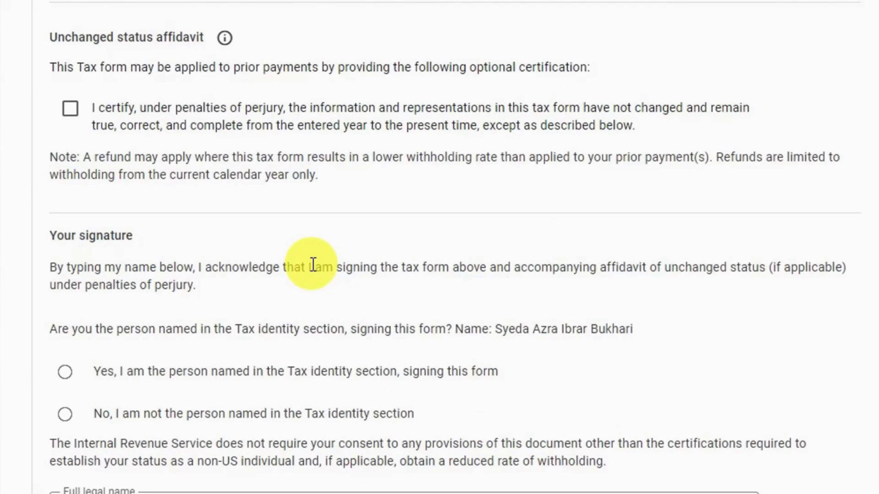
click(65, 373)
scroll(316, 371, down, 3)
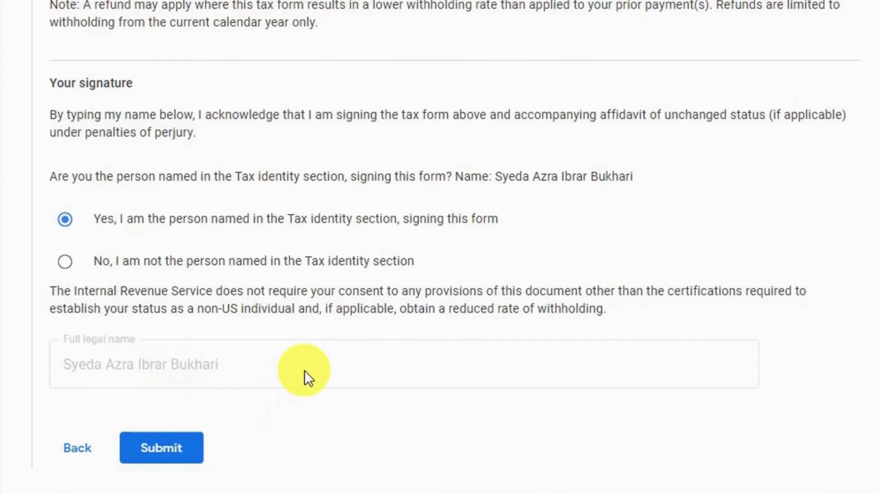
scroll(304, 371, up, 6)
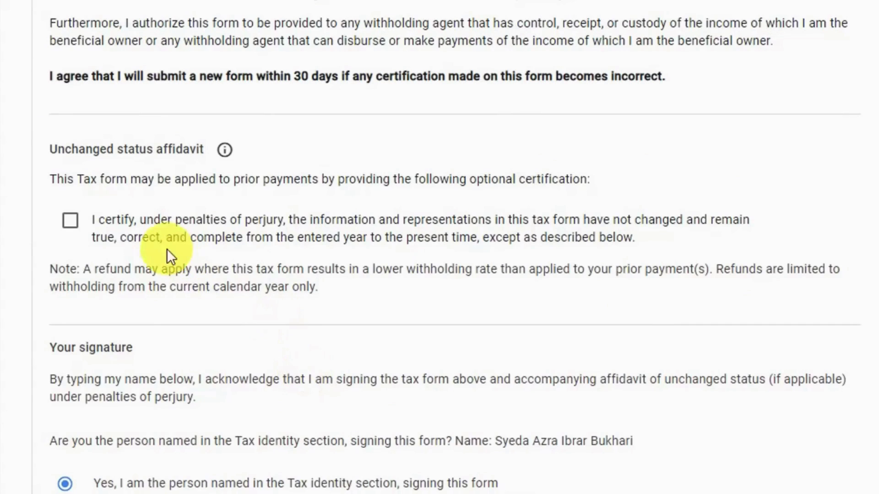
Leave the optional Unchanged status affidavit unchecked and submit the W-8BEN form.
click(70, 221)
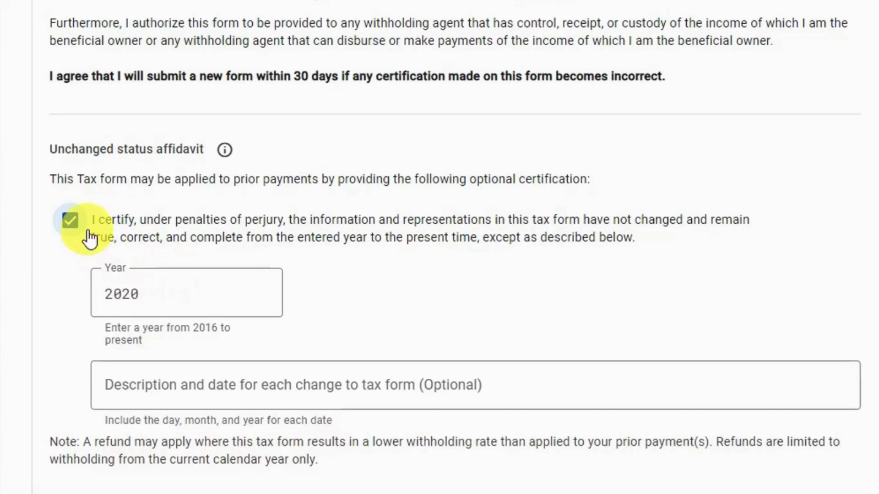
click(71, 221)
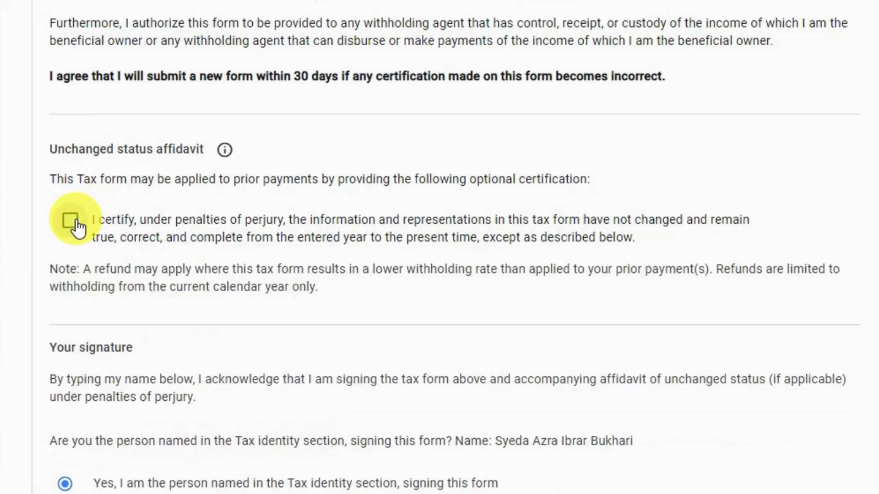
scroll(192, 310, up, 8)
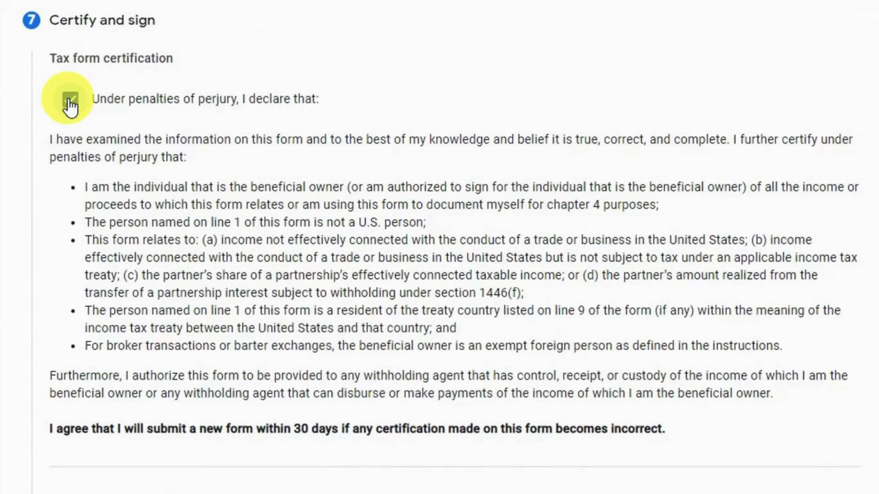
scroll(263, 281, down, 10)
scroll(263, 281, up, 2)
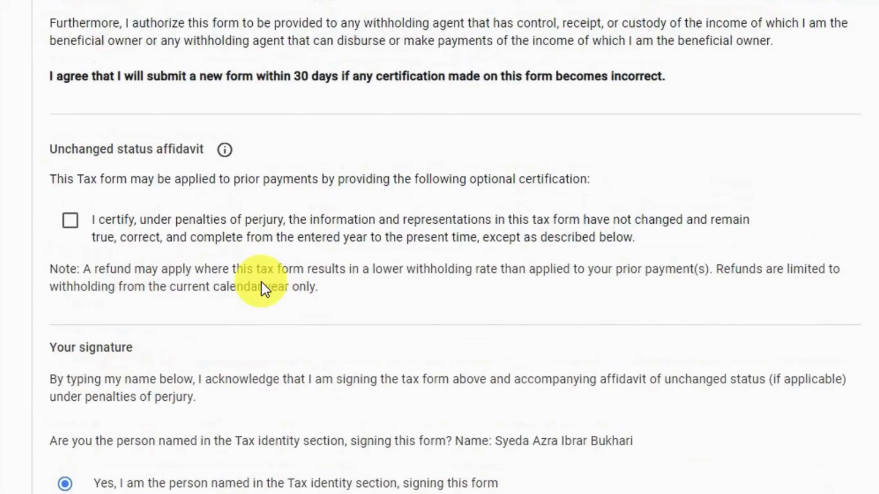
scroll(261, 281, down, 6)
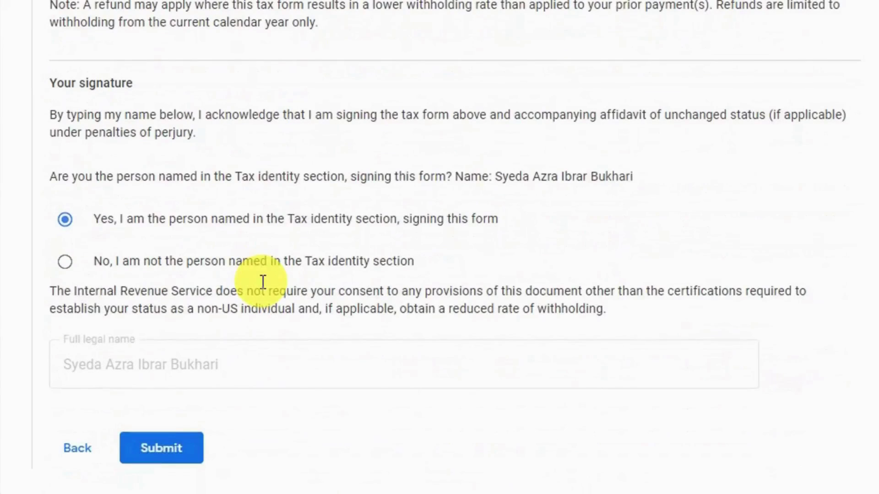
click(153, 446)
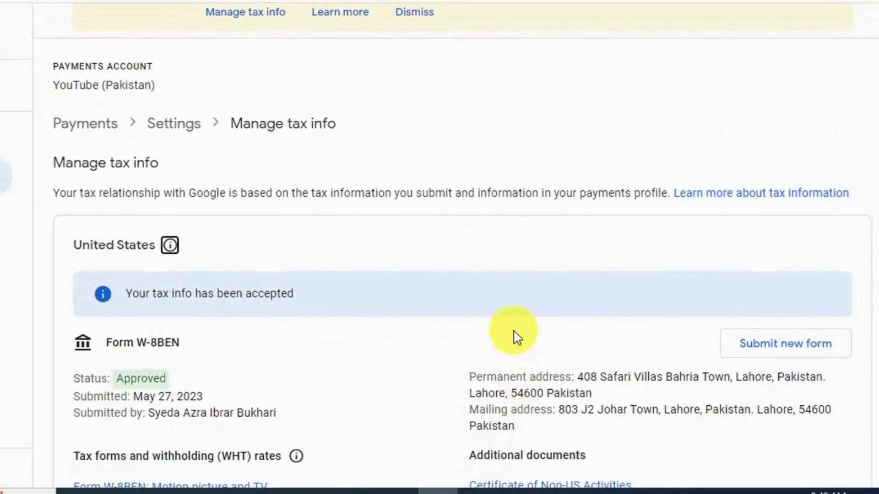
scroll(510, 322, down, 3)
drag(127, 129, 300, 124)
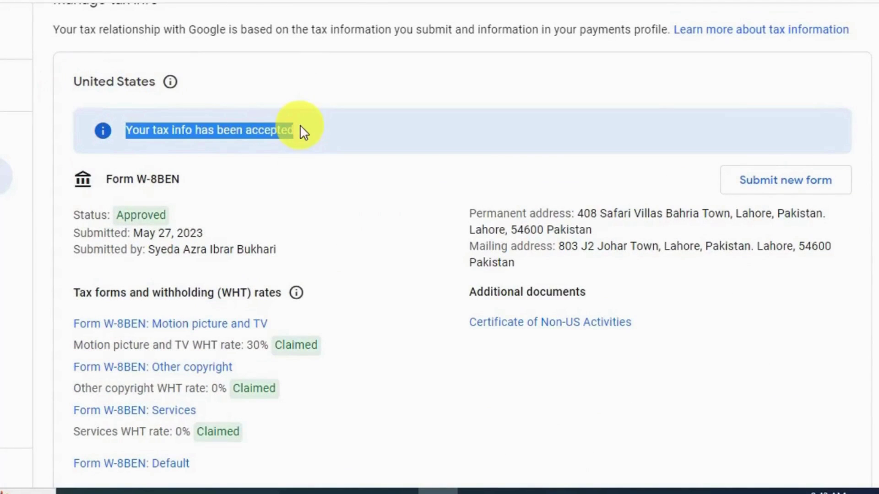
click(183, 213)
drag(119, 221, 157, 215)
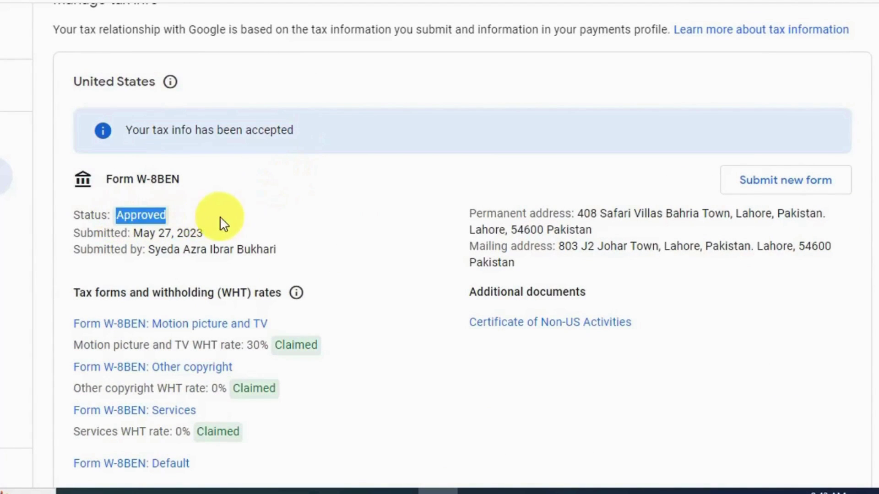
click(261, 249)
scroll(274, 277, down, 2)
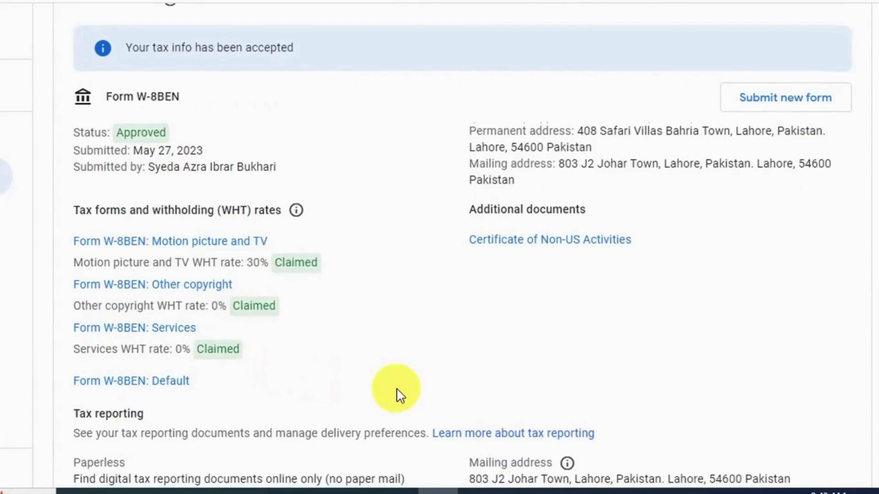
scroll(397, 392, down, 4)
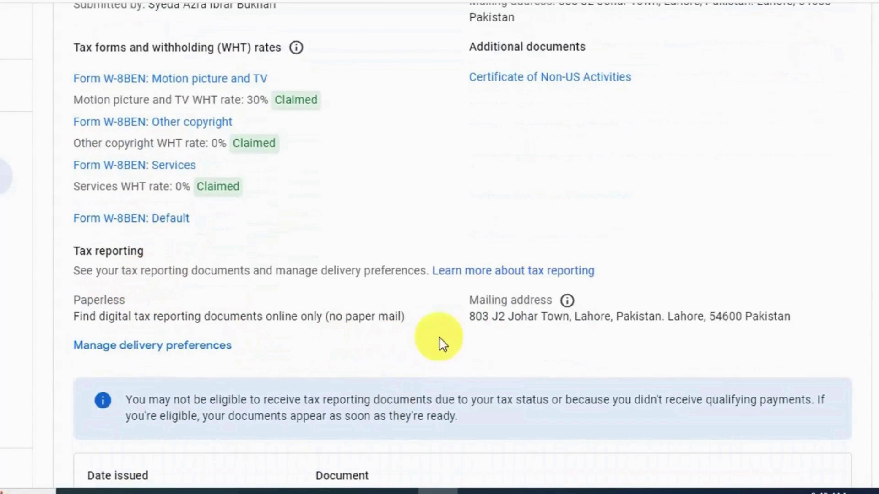
scroll(543, 341, down, 2)
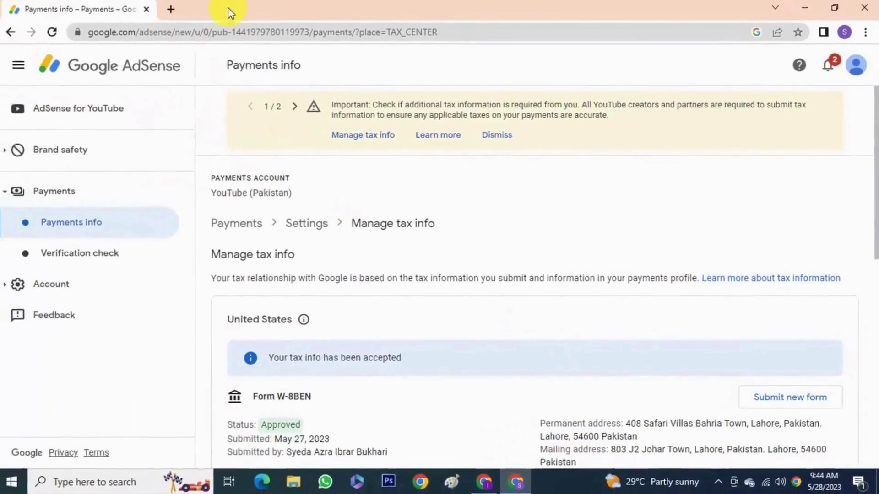
Open Gmail in a new browser tab.
click(171, 11)
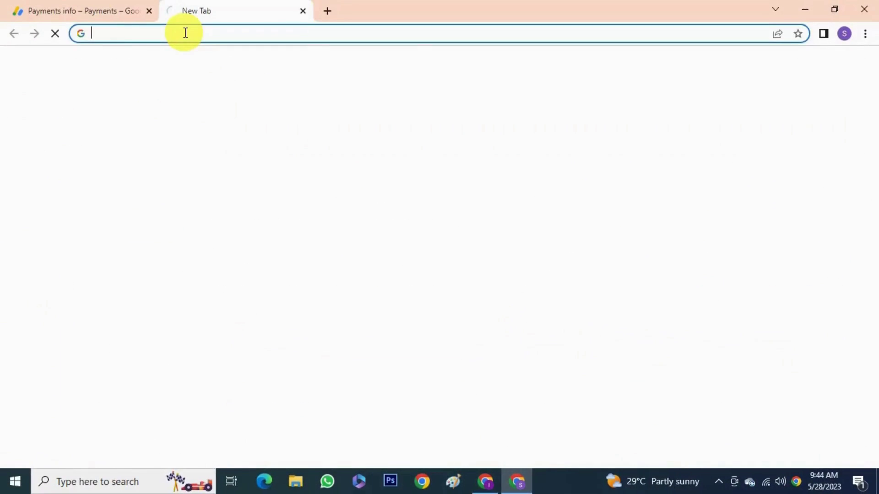
text(g)
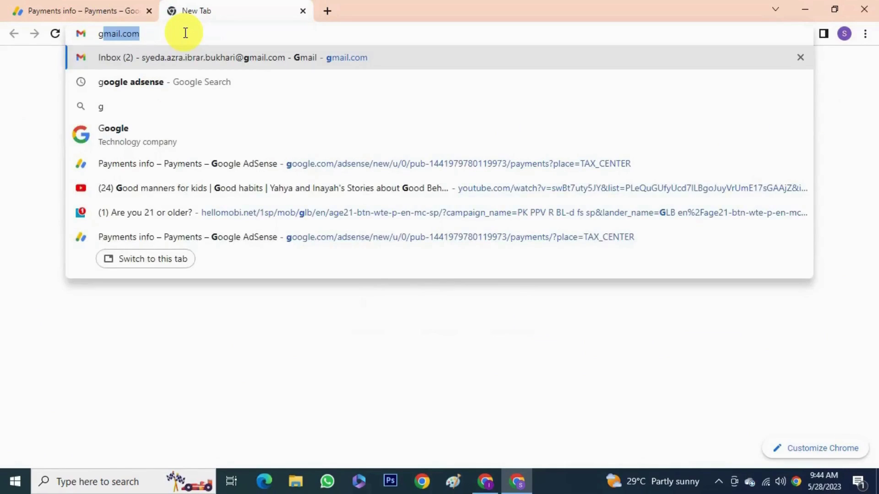
key(Return)
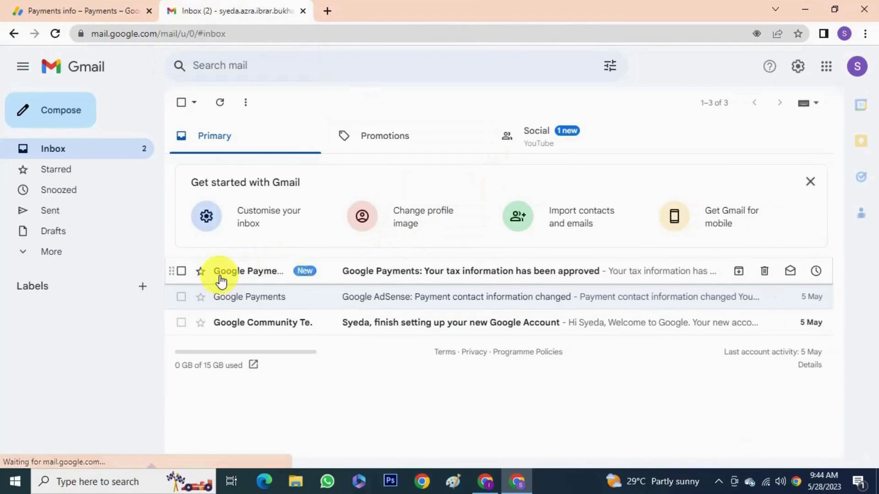
Open the 'Your tax information has been approved' email and follow its View tax info link.
click(504, 280)
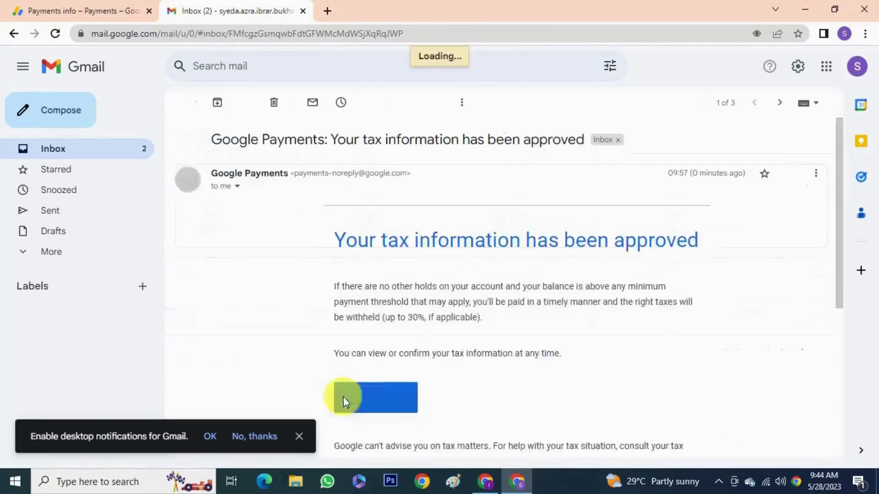
click(300, 437)
drag(335, 274, 707, 286)
click(680, 337)
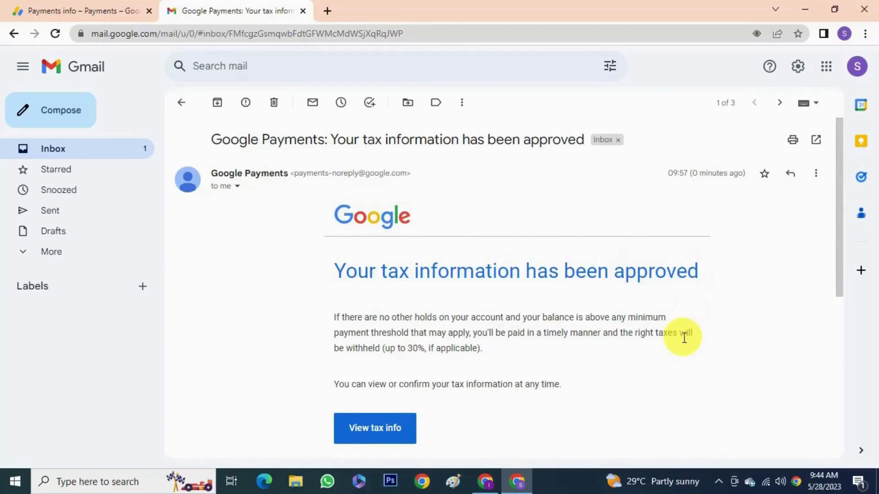
scroll(683, 338, down, 6)
scroll(330, 343, up, 4)
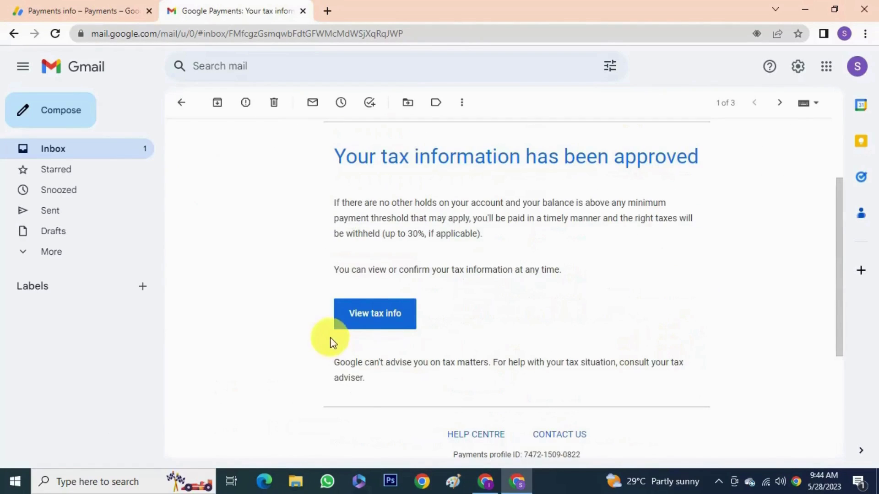
click(357, 326)
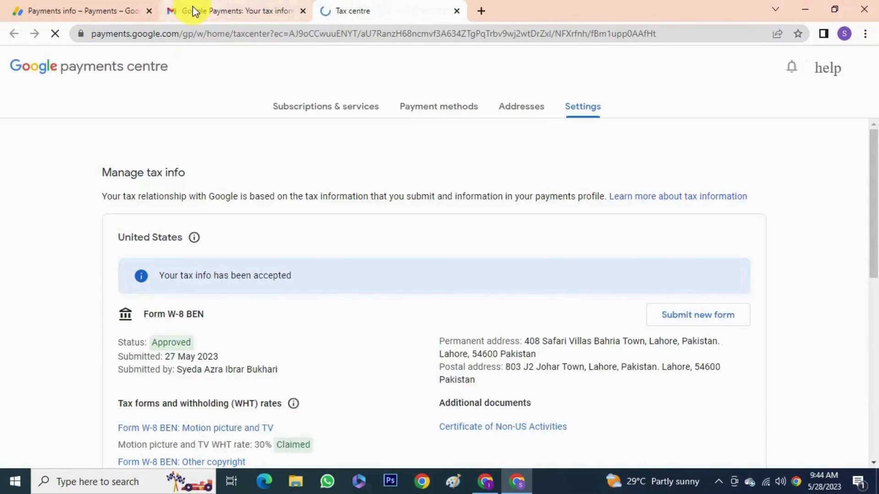
Scroll the Tax centre past Manage tax info to the empty Tax reporting table.
scroll(300, 304, down, 9)
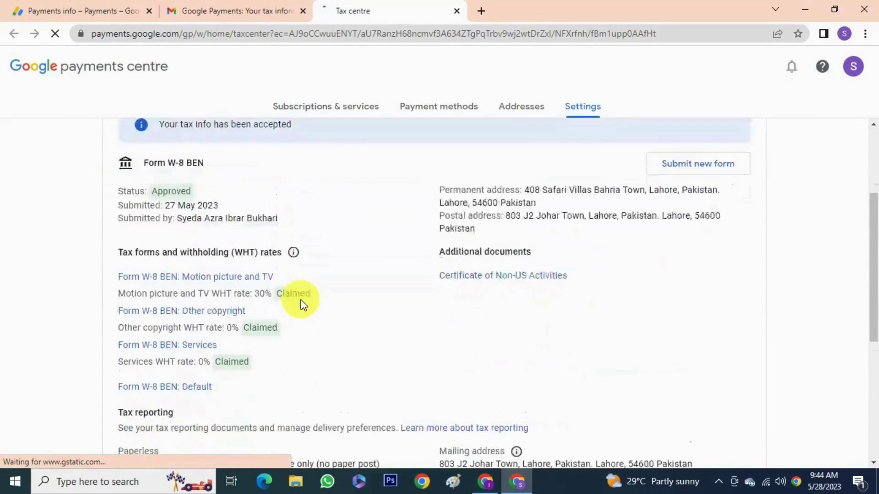
scroll(302, 305, down, 1)
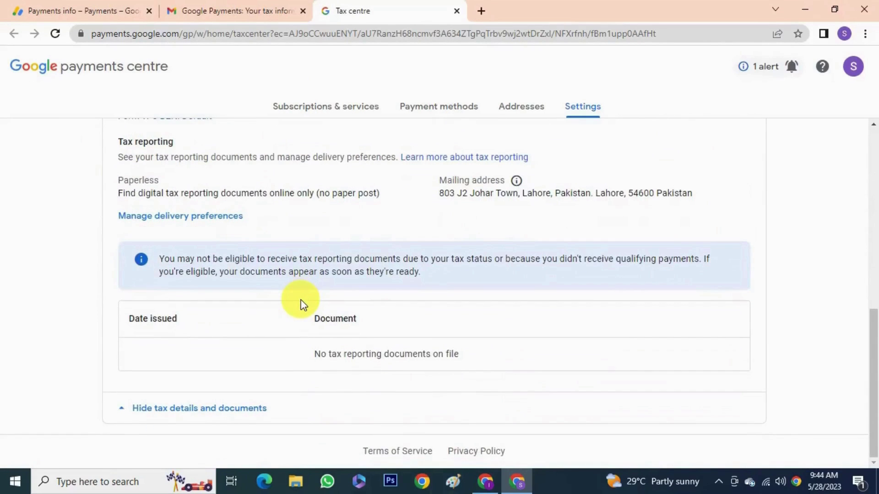